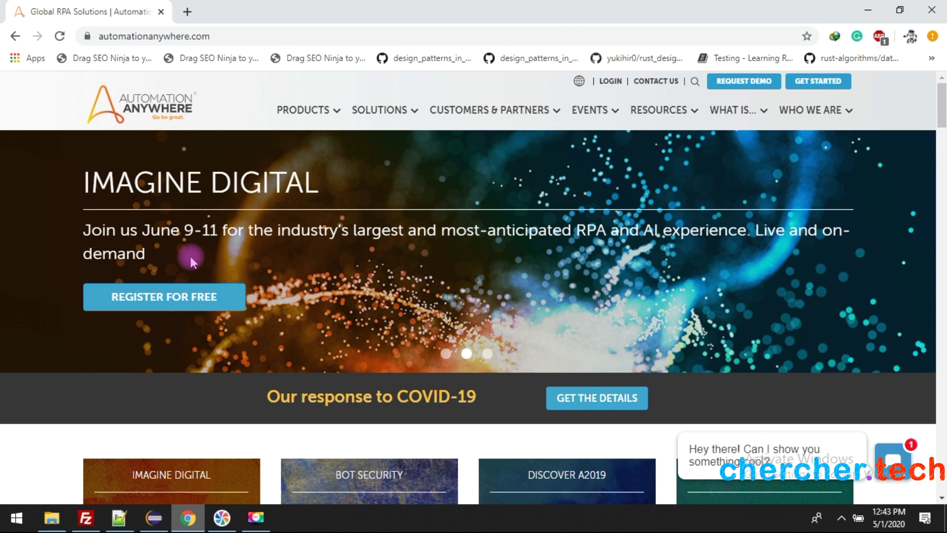
# - Search the web for "automation anywhere downlod" in a new browser tab
pyautogui.click(186, 12)
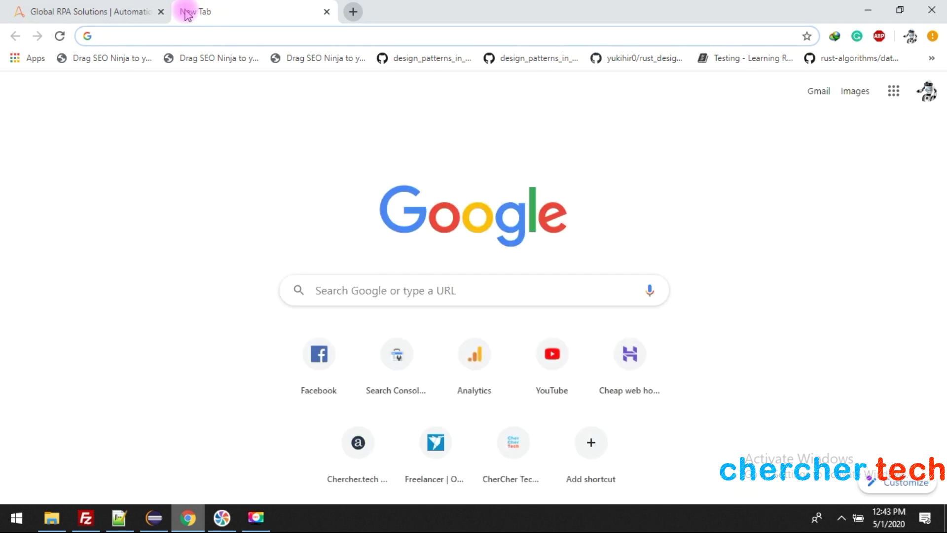
pyautogui.click(75, 10)
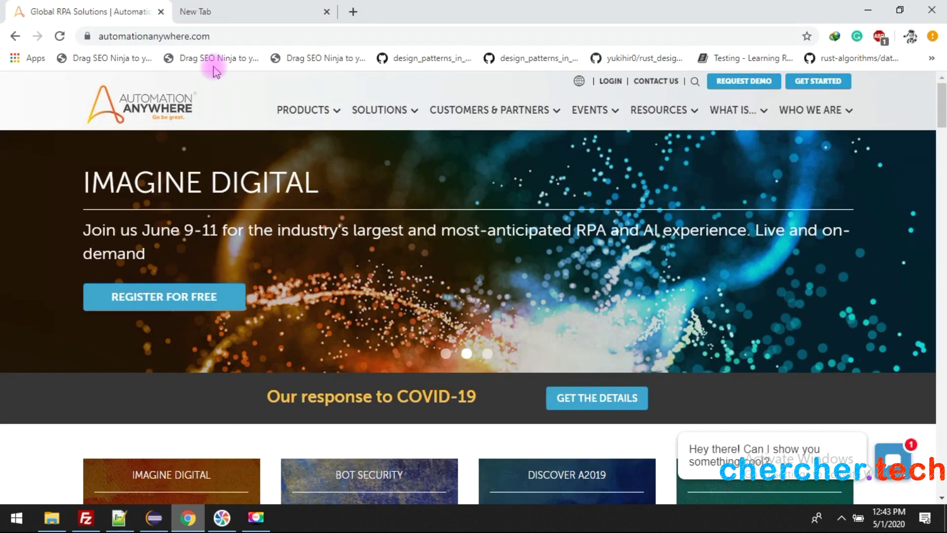
pyautogui.click(243, 6)
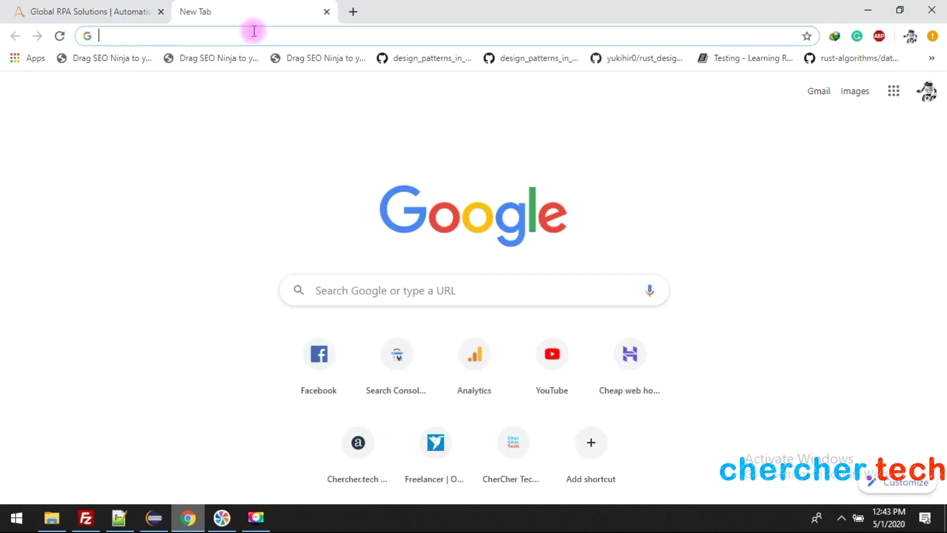
pyautogui.write('automation')
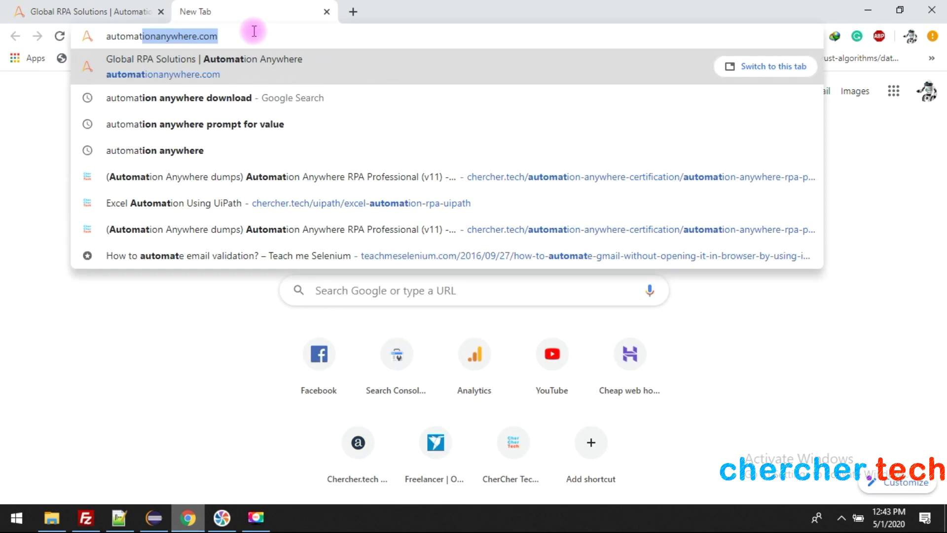
pyautogui.write(' anywhere ')
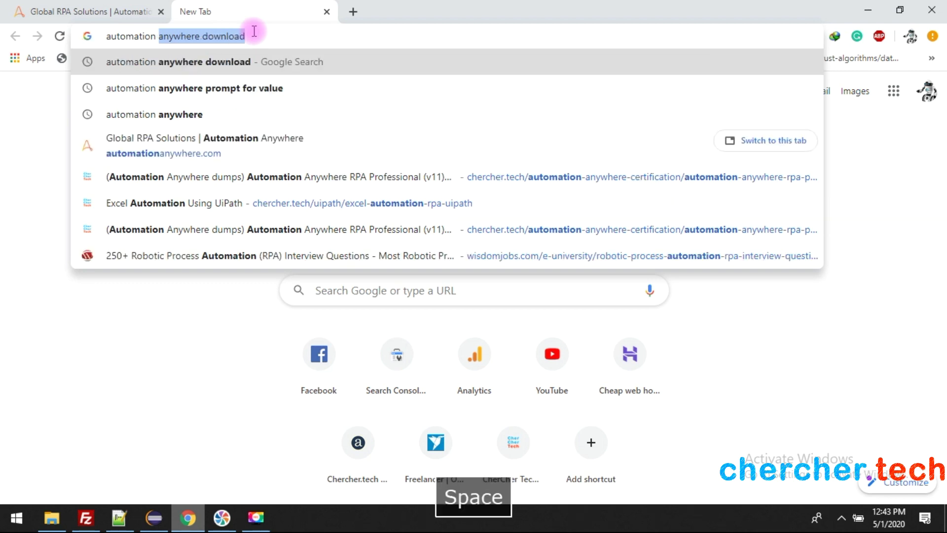
pyautogui.write('downlod')
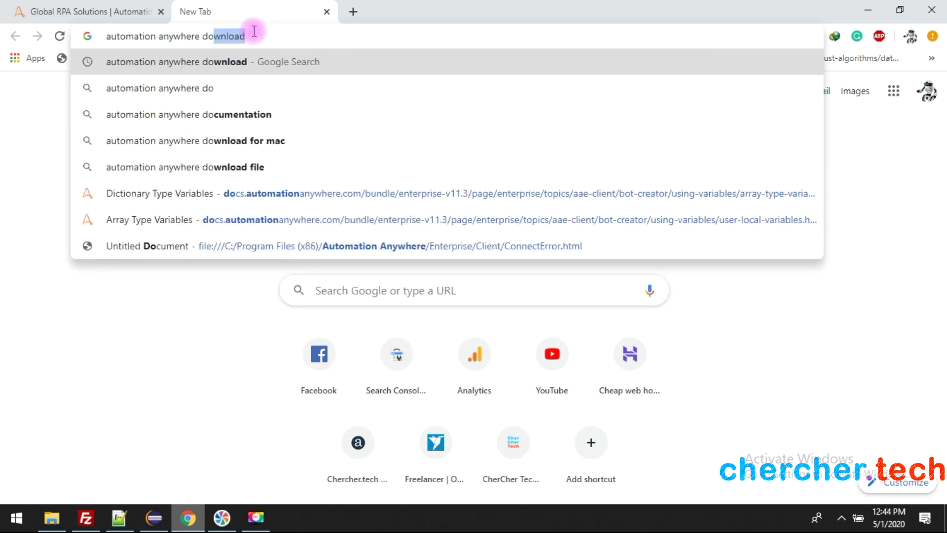
pyautogui.press('Return')
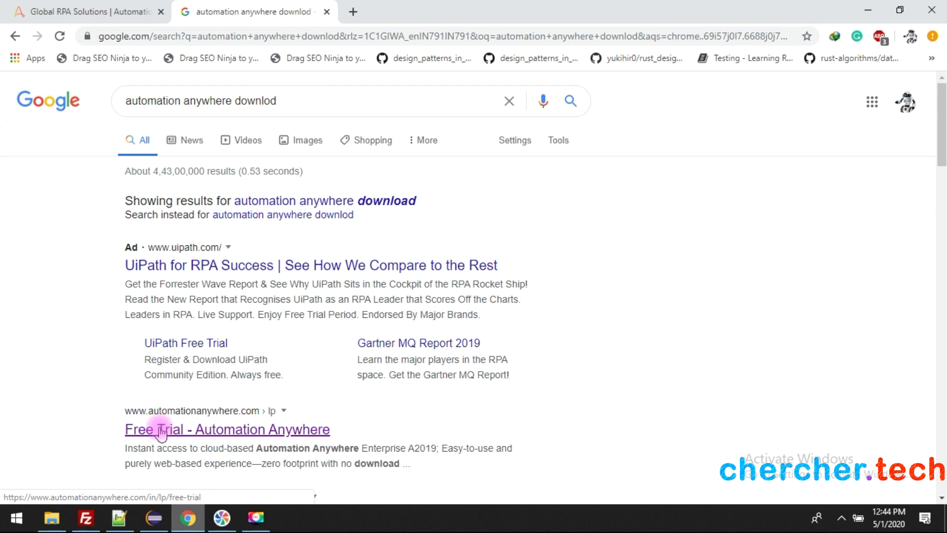
# - Look through the search results and open the Free Trial - Automation Anywhere result
pyautogui.moveTo(942, 143); pyautogui.dragTo(944, 192)
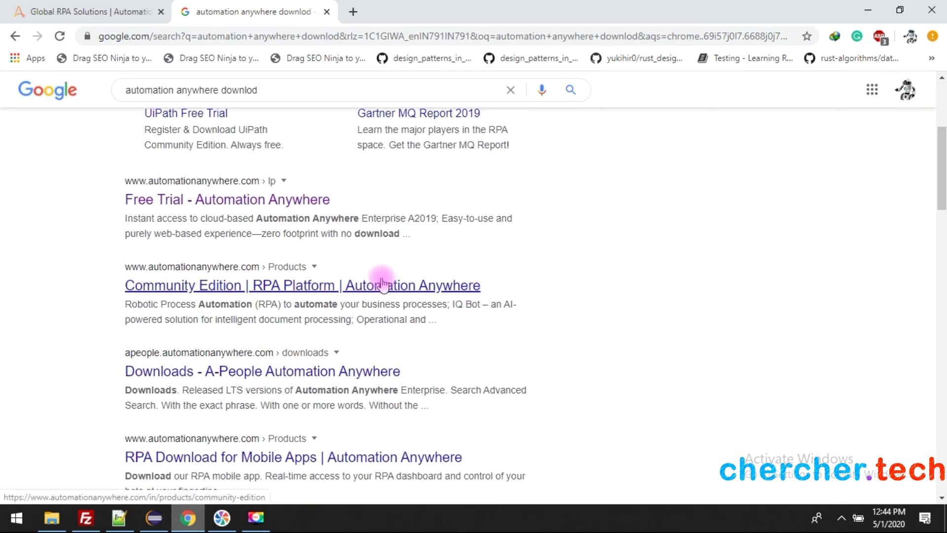
pyautogui.moveTo(942, 155); pyautogui.dragTo(943, 111)
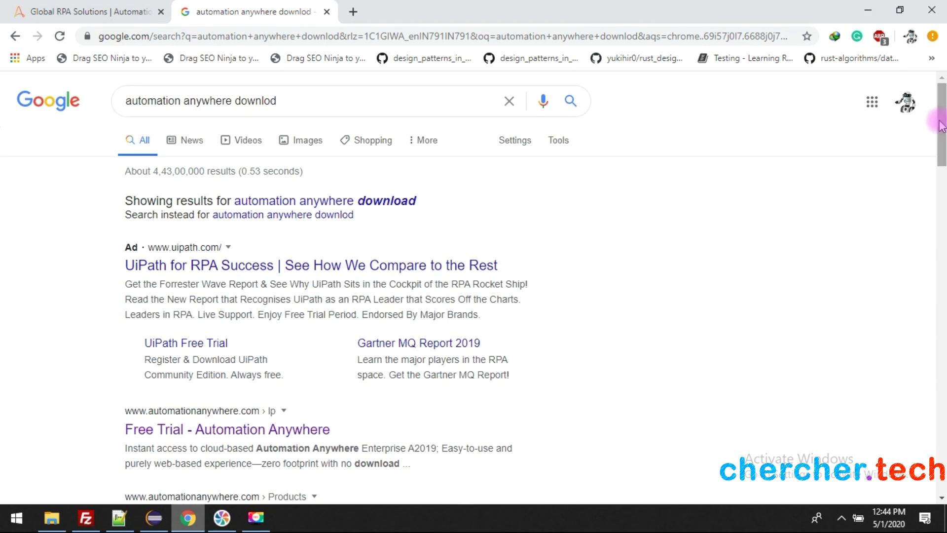
pyautogui.click(240, 425)
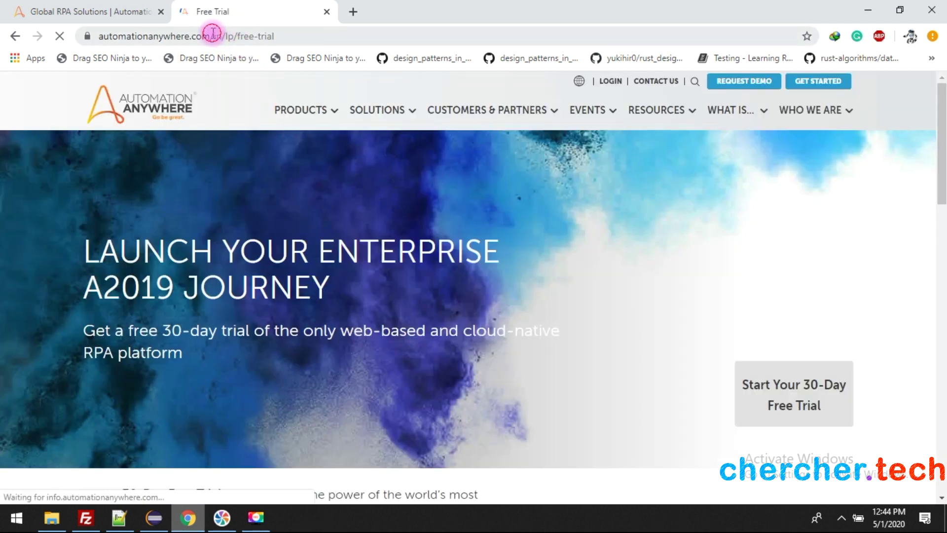
# - Load the automationanywhere.com home page by removing the free-trial path from the address, and close the duplicate home page tab
pyautogui.moveTo(212, 35); pyautogui.dragTo(319, 27)
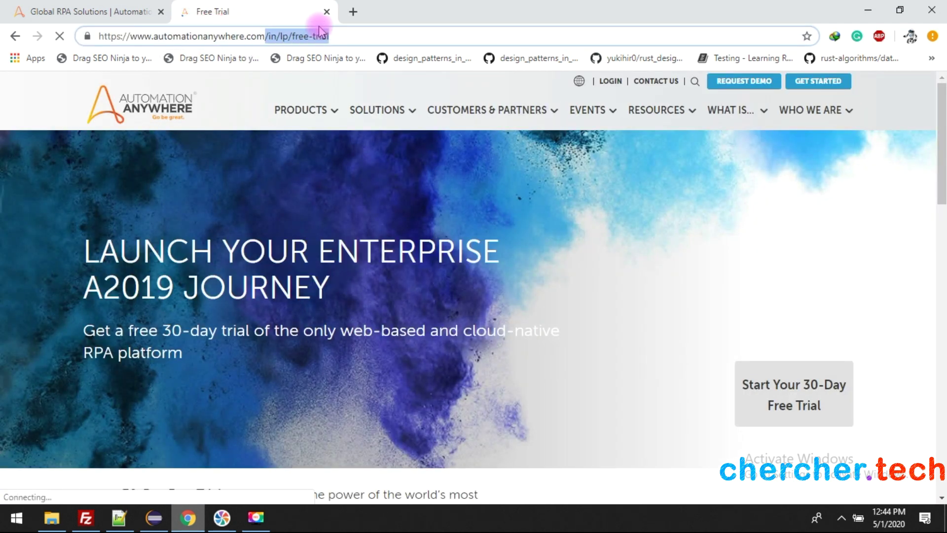
pyautogui.press('BackSpace')
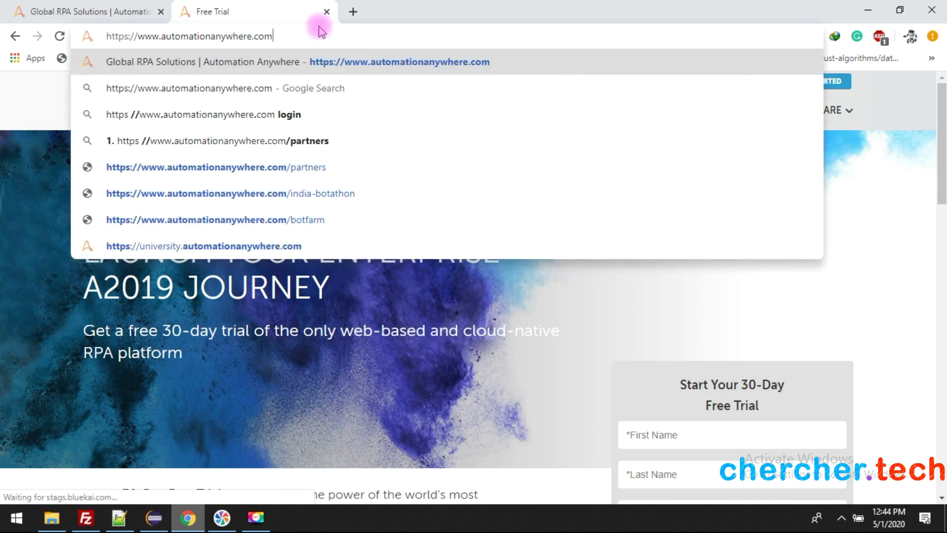
pyautogui.press('Return')
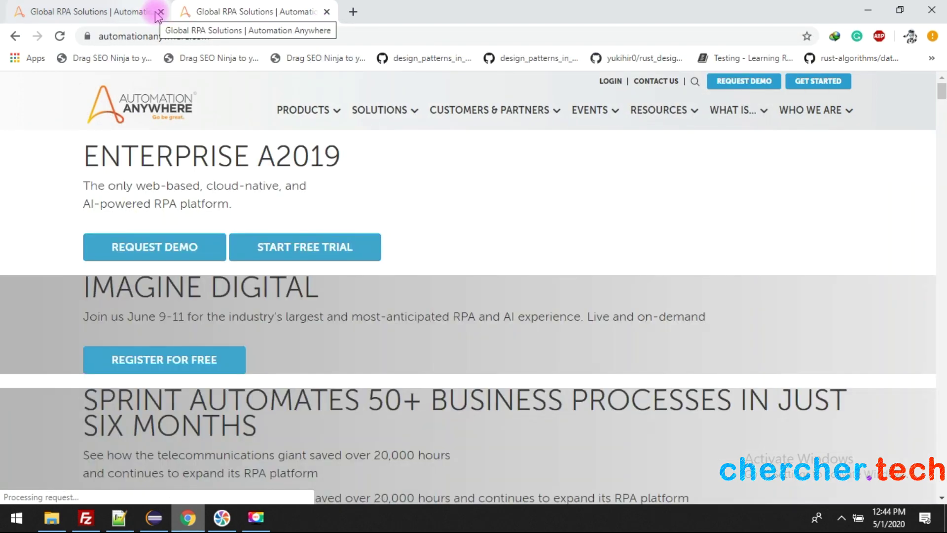
pyautogui.click(161, 12)
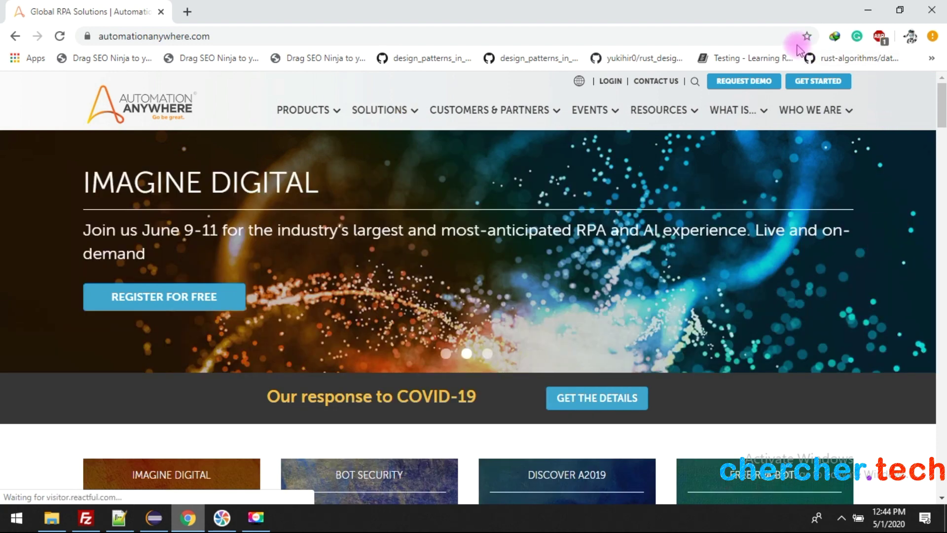
# - Open the RPA editions comparison page and review the Enterprise Version 11, Enterprise A2019 and Community Edition A2019 offers
pyautogui.click(815, 90)
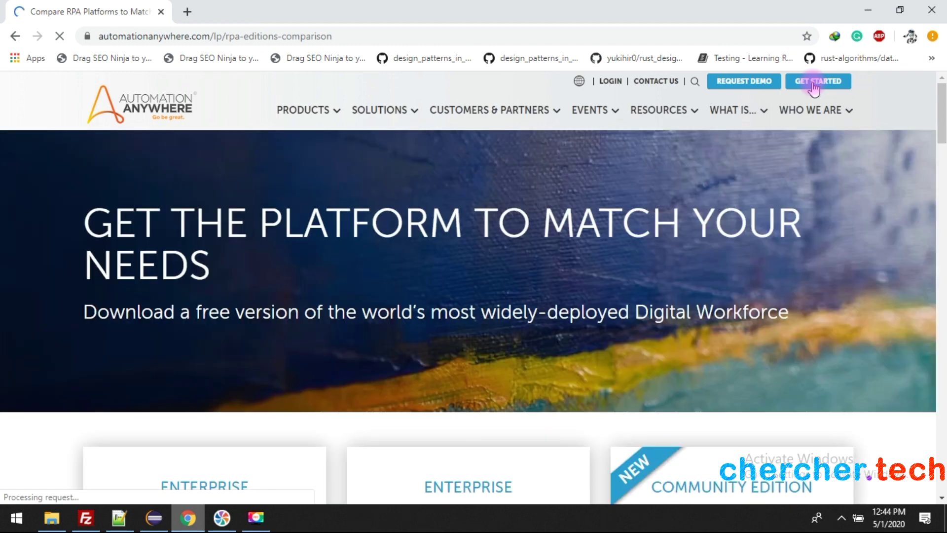
pyautogui.moveTo(944, 105); pyautogui.dragTo(944, 143)
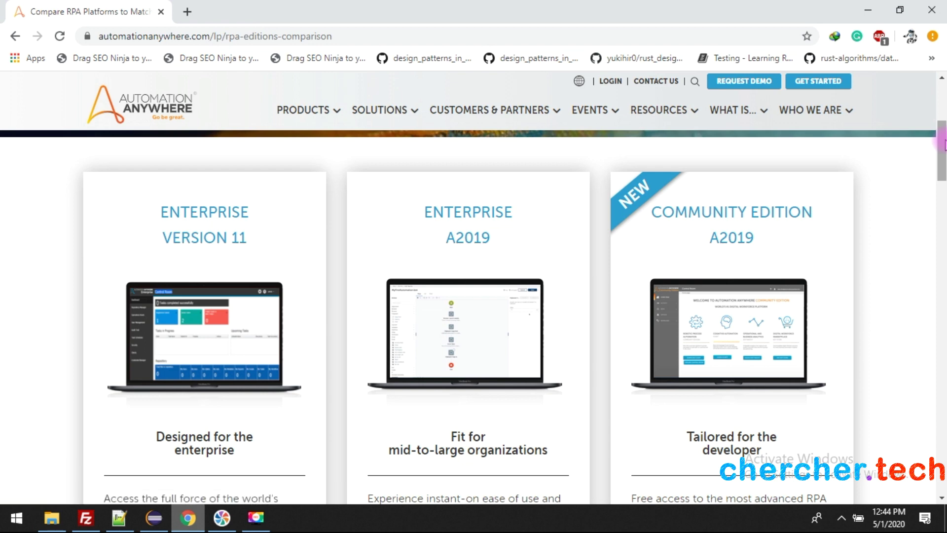
pyautogui.scroll(-3, 849, 190)
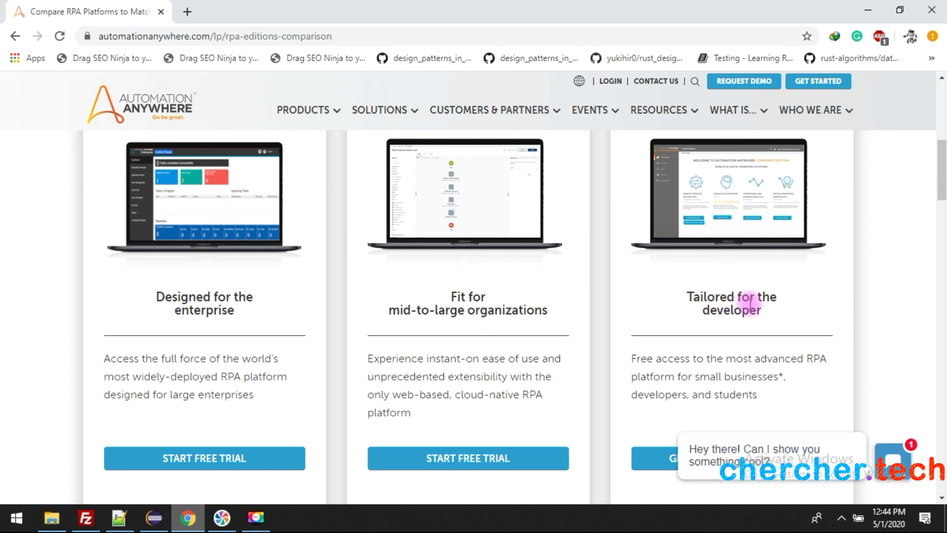
pyautogui.moveTo(940, 146); pyautogui.dragTo(941, 119)
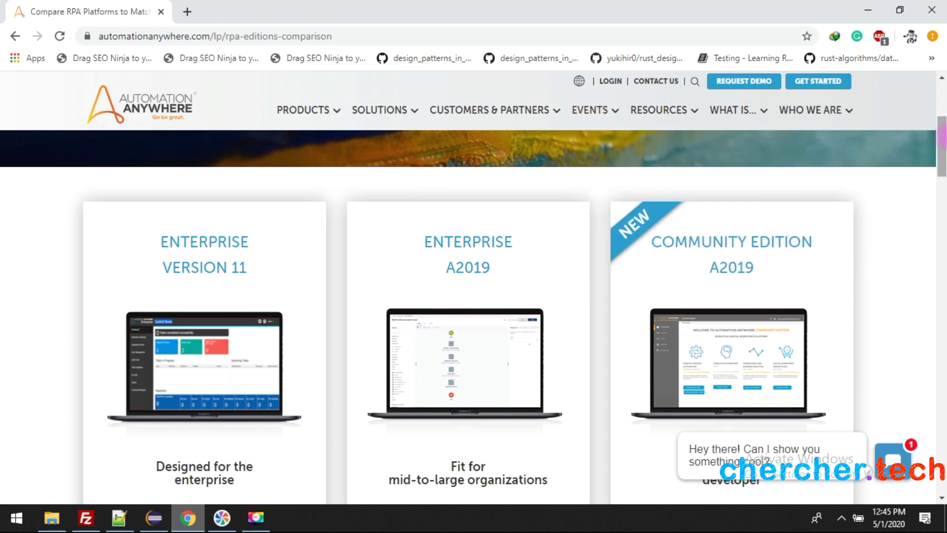
pyautogui.moveTo(943, 135); pyautogui.dragTo(942, 115)
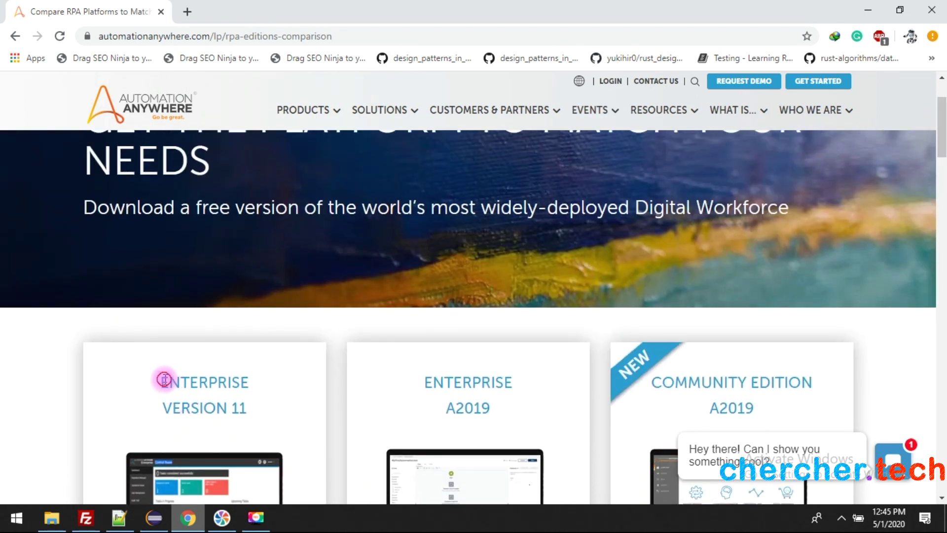
# - Go to the Enterprise Version 11 trial form and fill in the saved first name, last name, phone and company details
pyautogui.moveTo(165, 380); pyautogui.dragTo(250, 417)
pyautogui.moveTo(943, 148); pyautogui.dragTo(931, 211)
pyautogui.click(214, 281)
pyautogui.click(176, 238)
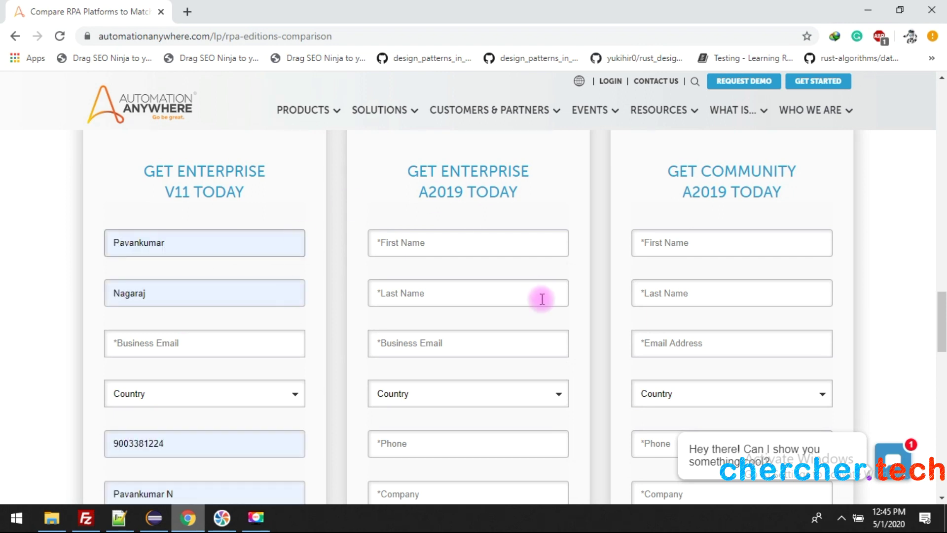
# - Fill in the business email with the saved address and set the country to India in the Enterprise V11 form
pyautogui.moveTo(942, 343); pyautogui.dragTo(942, 352)
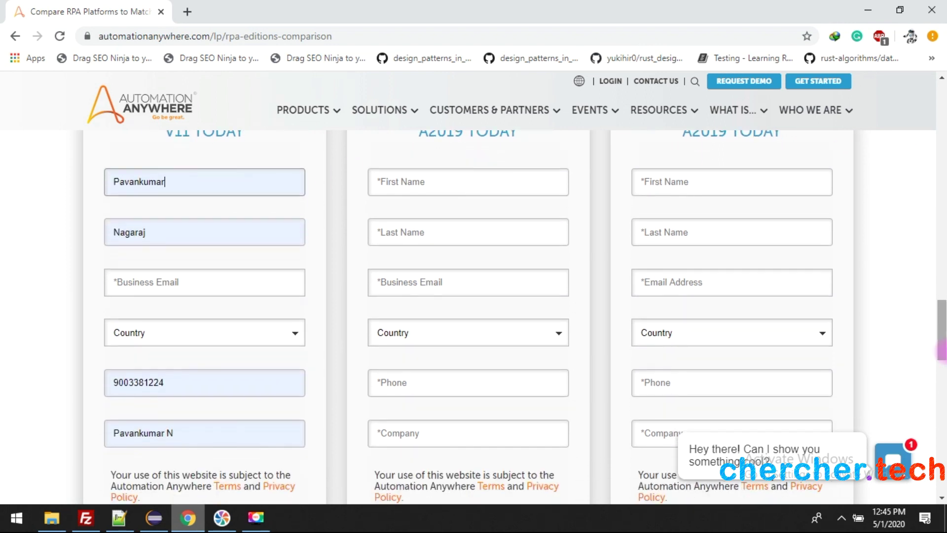
pyautogui.click(155, 283)
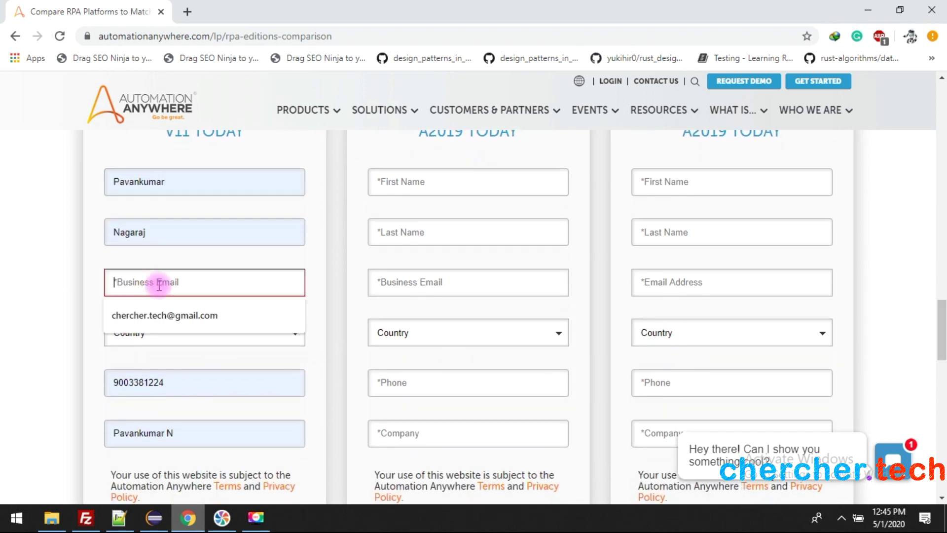
pyautogui.click(190, 314)
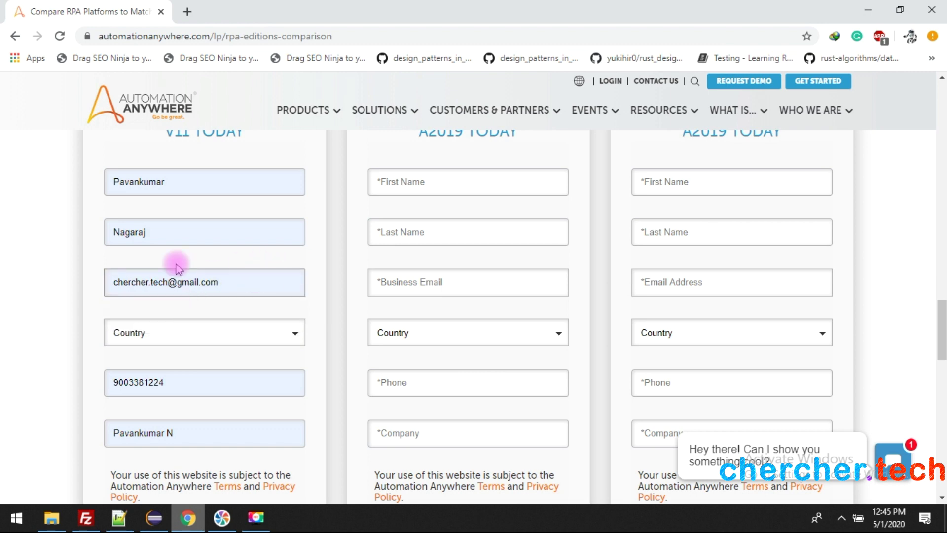
pyautogui.click(193, 341)
pyautogui.write('in')
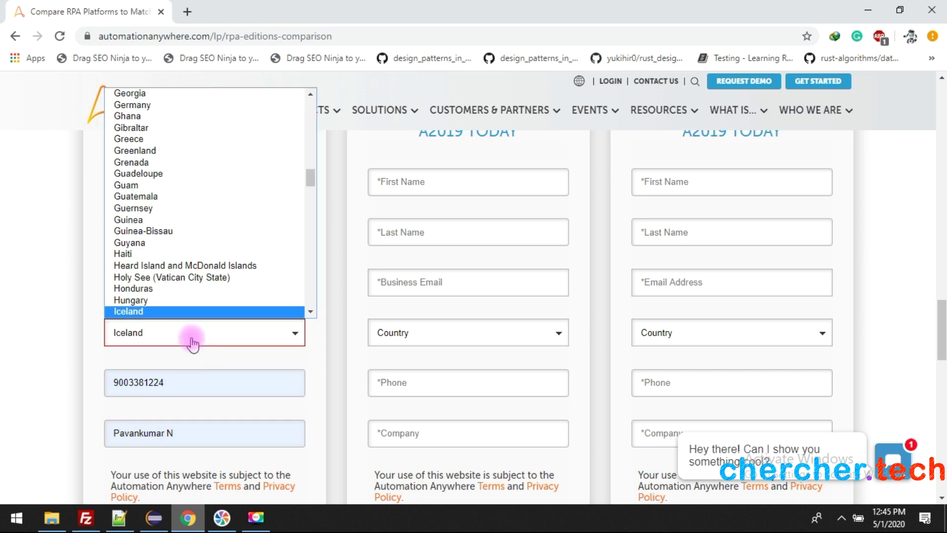
pyautogui.press('Return')
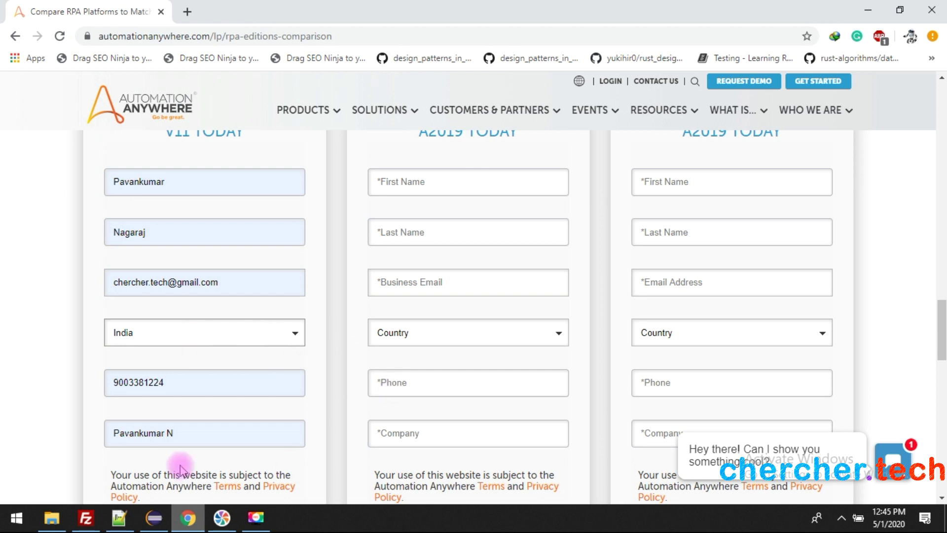
# - Replace the company entry in the Enterprise V11 form with "chercher technologies"
pyautogui.tripleClick(206, 438)
pyautogui.press('BackSpace')
pyautogui.write('chercher technologies')
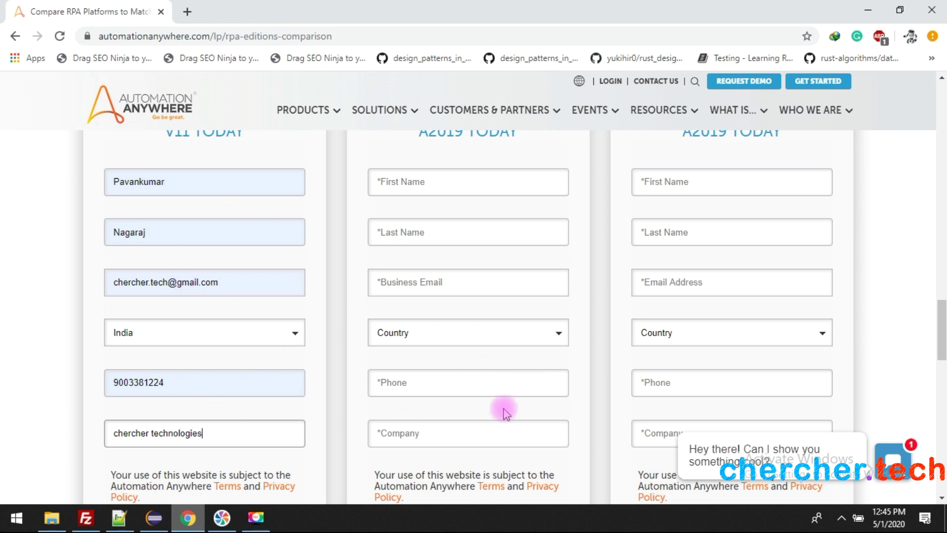
# - Accept the Master License Agreement terms for Enterprise V11 and submit the free trial request
pyautogui.moveTo(941, 321); pyautogui.dragTo(942, 366)
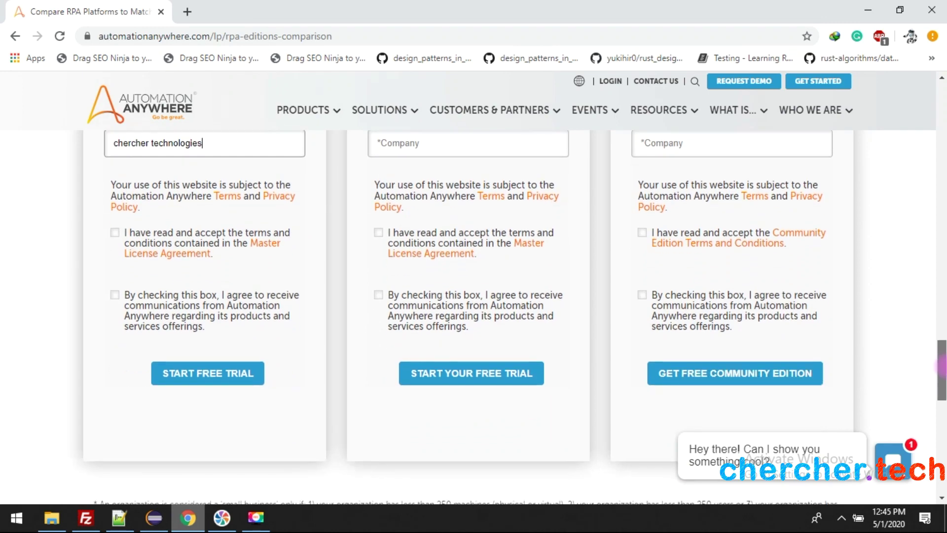
pyautogui.click(115, 232)
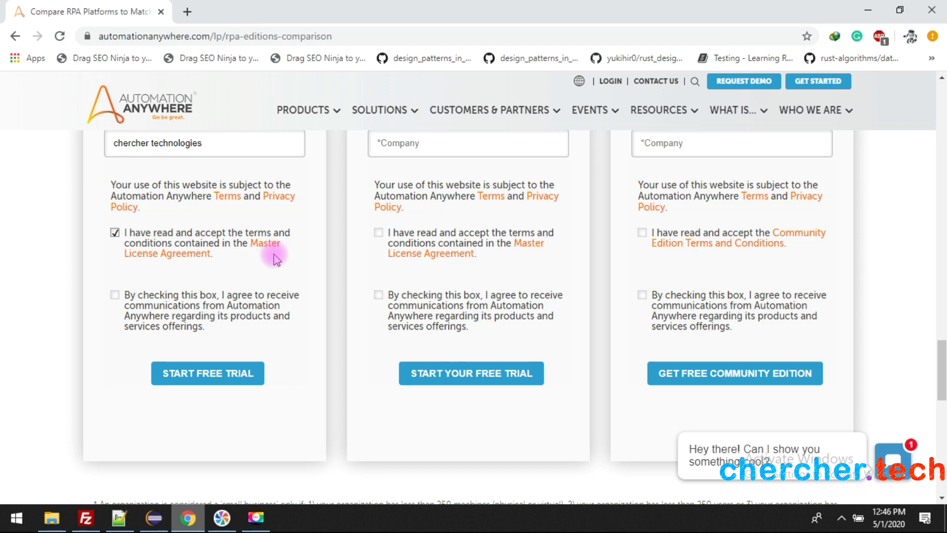
pyautogui.click(190, 375)
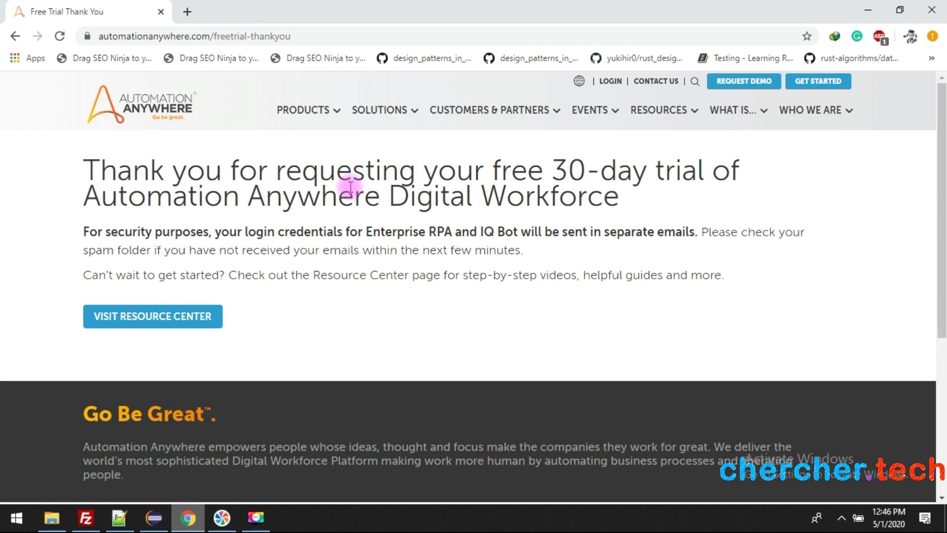
# - Open the "Welcome to the 30-Day Trial of Automation Anywhere Enterprise" email in Gmail and go to its getting-started instructions
pyautogui.click(296, 134)
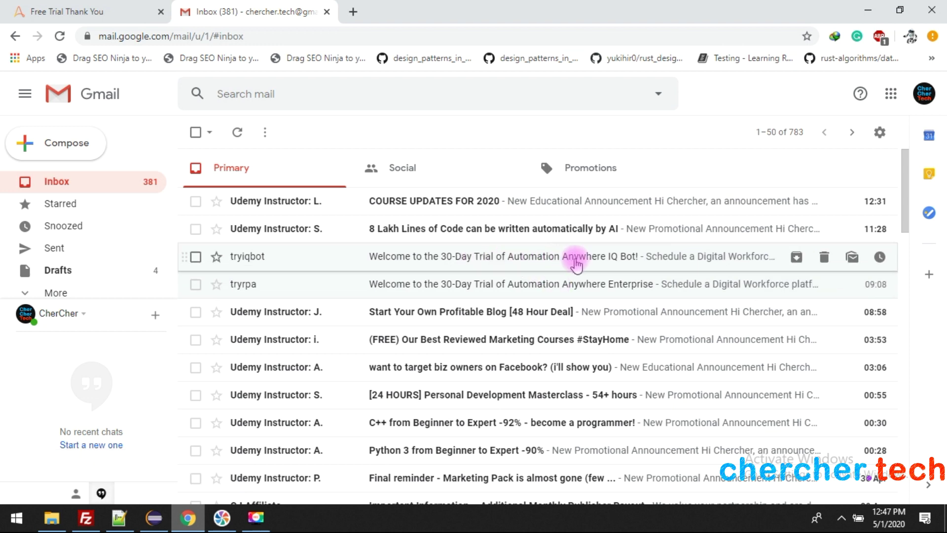
pyautogui.click(586, 290)
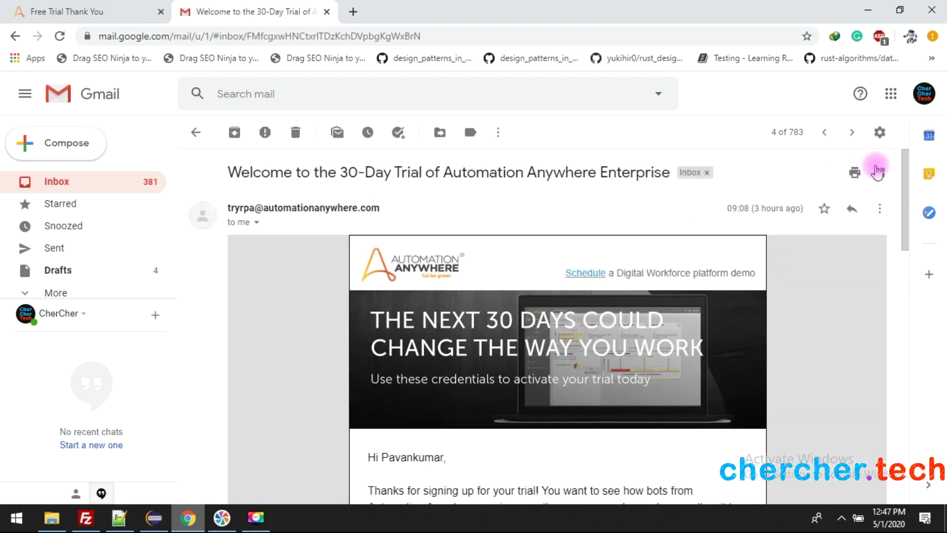
pyautogui.moveTo(909, 186); pyautogui.dragTo(918, 311)
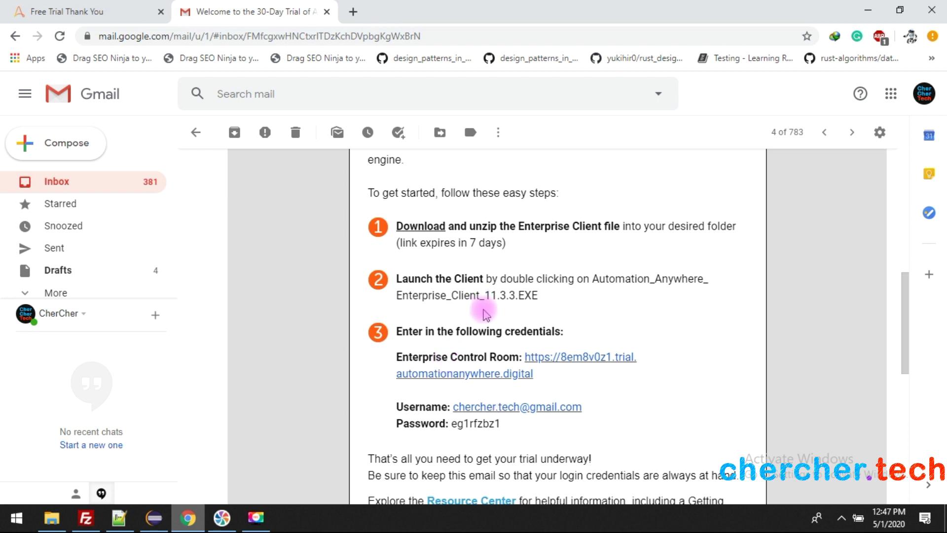
# - Try downloading the Enterprise Client archive FreeTrialDownload1133.zip from the trial email, and cancel the transfer
pyautogui.click(417, 227)
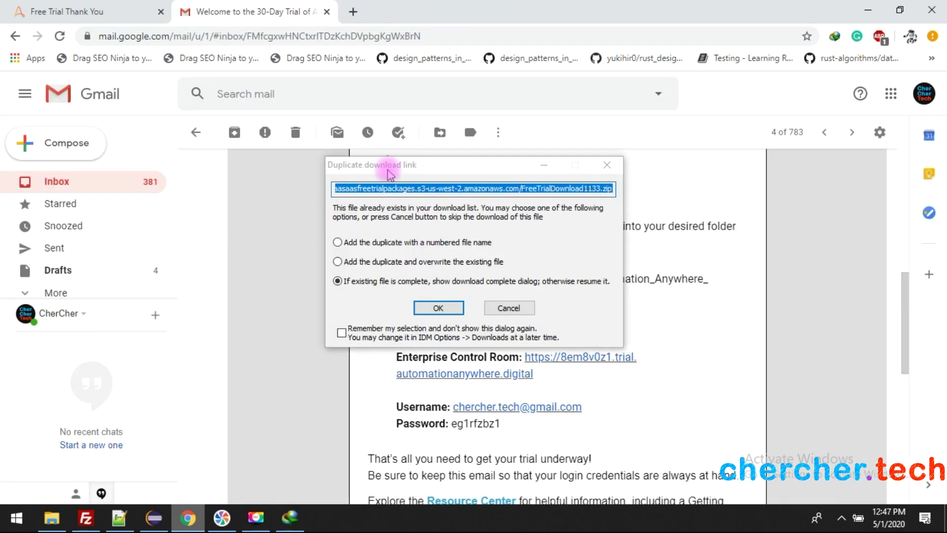
pyautogui.click(445, 309)
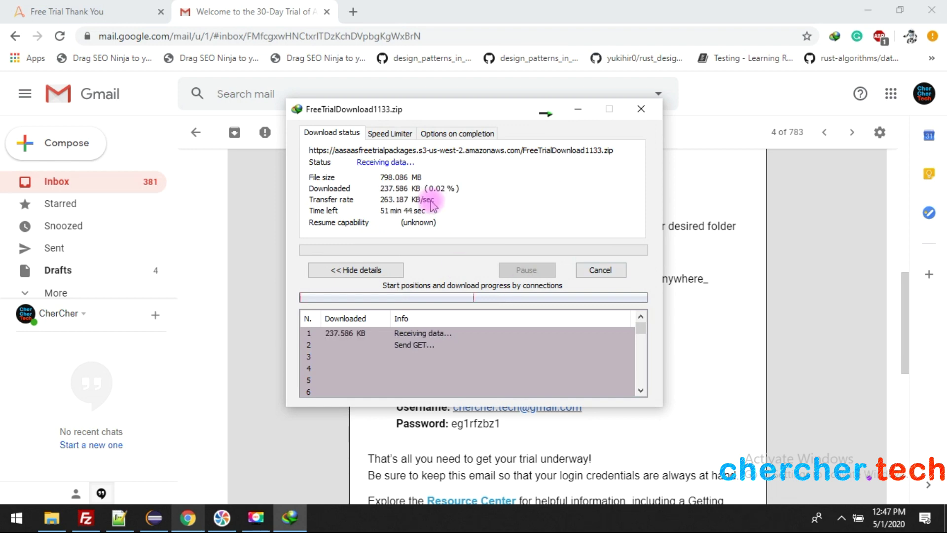
pyautogui.click(600, 269)
# - Switch to File Explorer and extract the FreeTrialDownload1133 archive into a folder of the same name in downloads
pyautogui.click(52, 518)
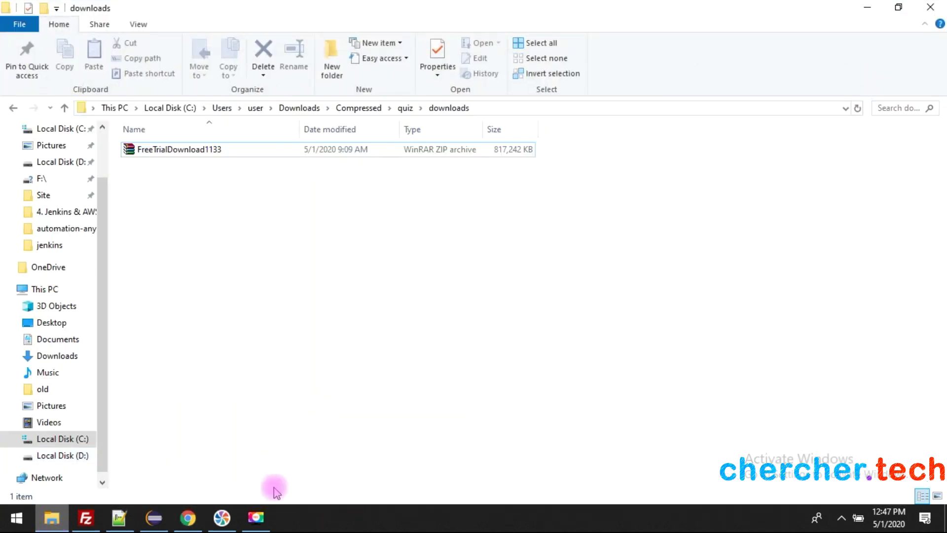
pyautogui.click(212, 149)
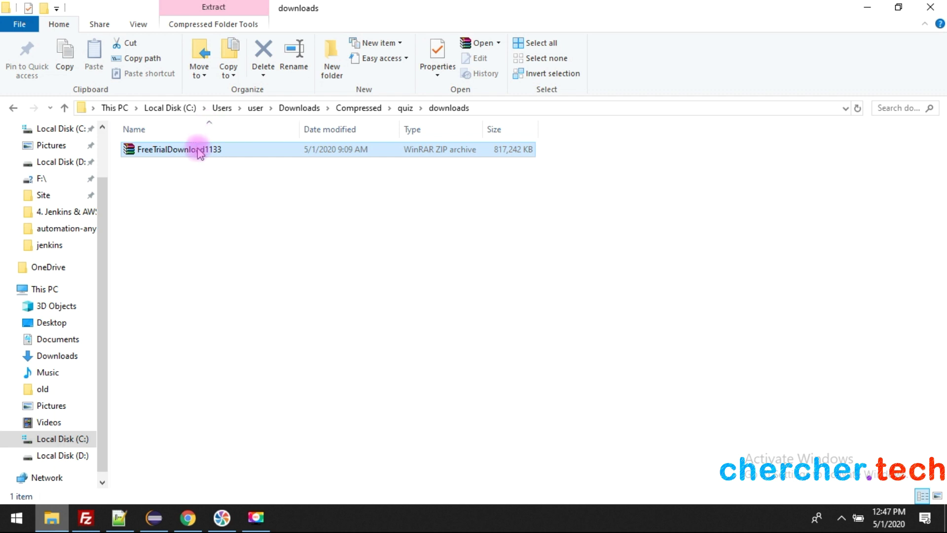
pyautogui.rightClick(200, 153)
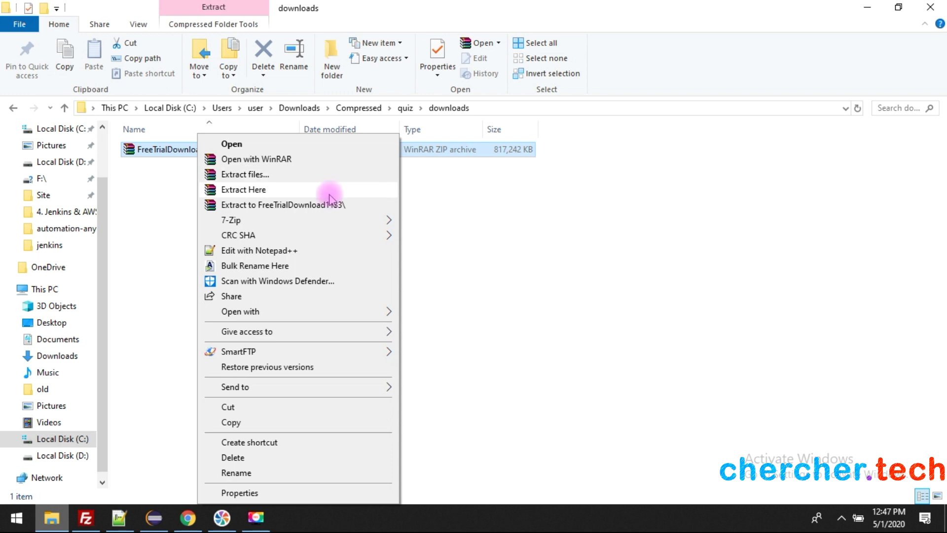
pyautogui.click(312, 176)
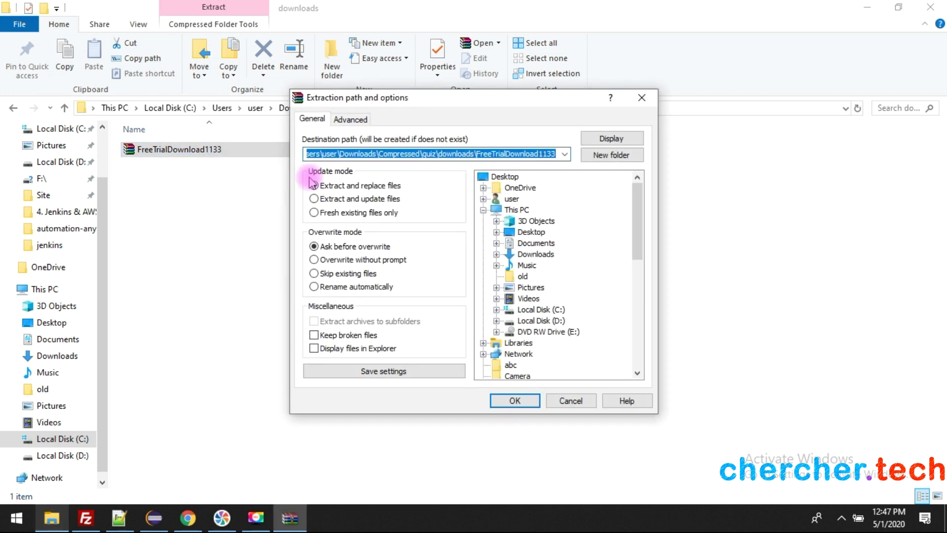
pyautogui.press('Return')
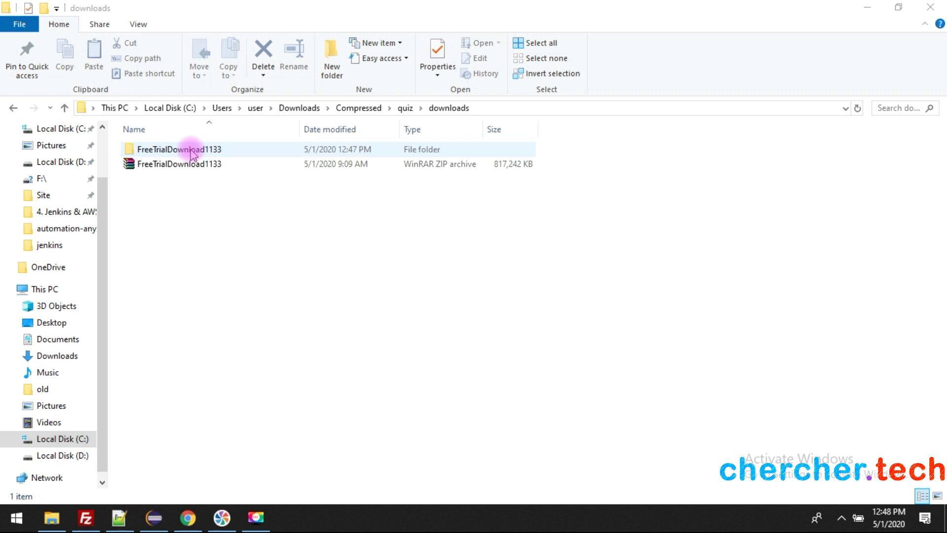
# - Open the FreeTrialDownload folder inside the extracted FreeTrialDownload1133 folder and run the AAE_Client_11.3.3 installer, allowing it to proceed
pyautogui.doubleClick(191, 152)
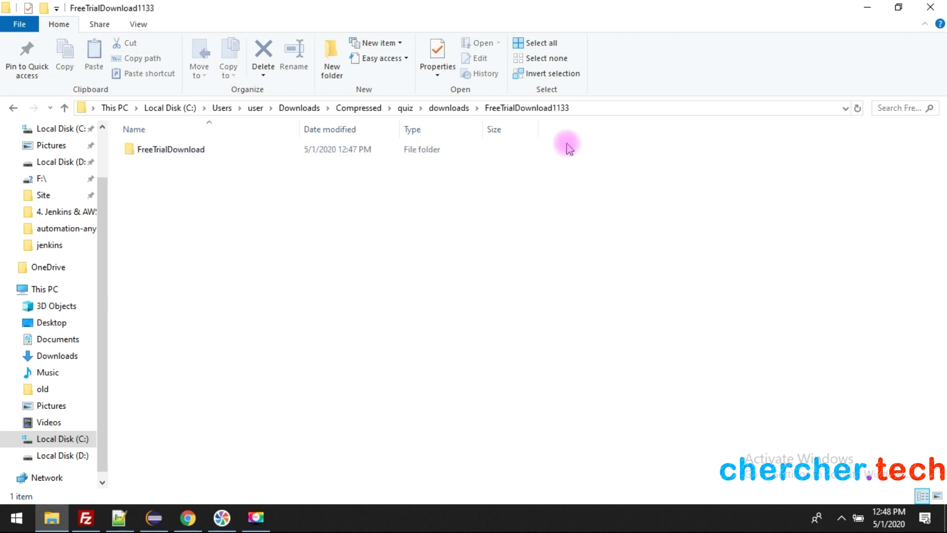
pyautogui.doubleClick(176, 153)
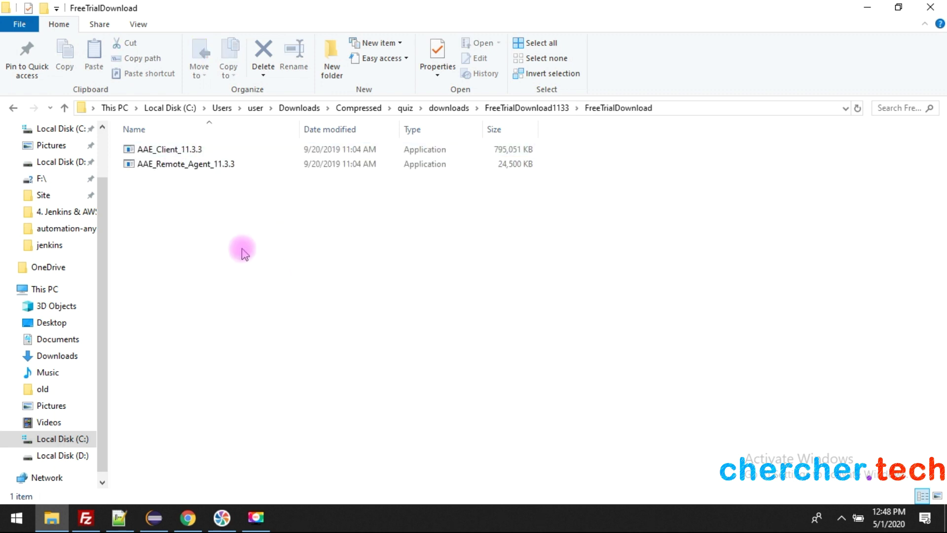
pyautogui.click(157, 149)
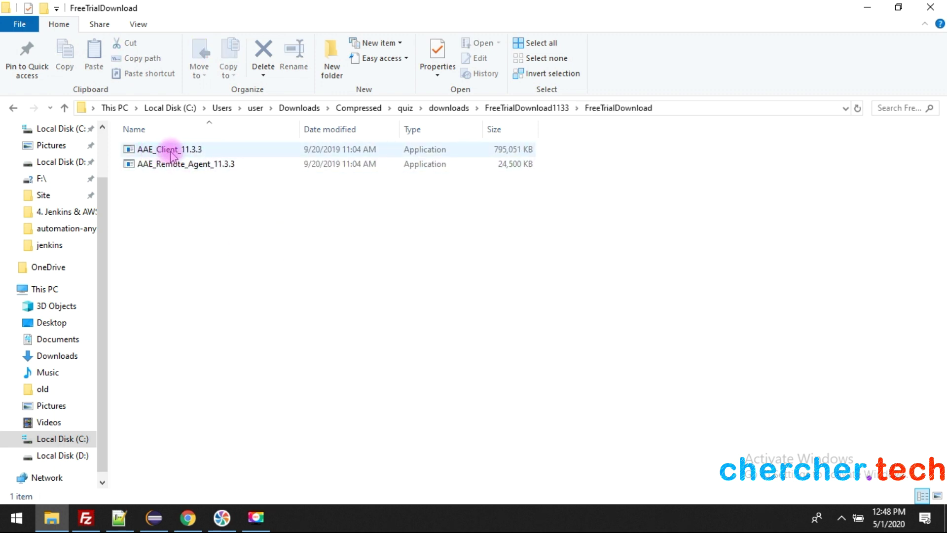
pyautogui.click(253, 206)
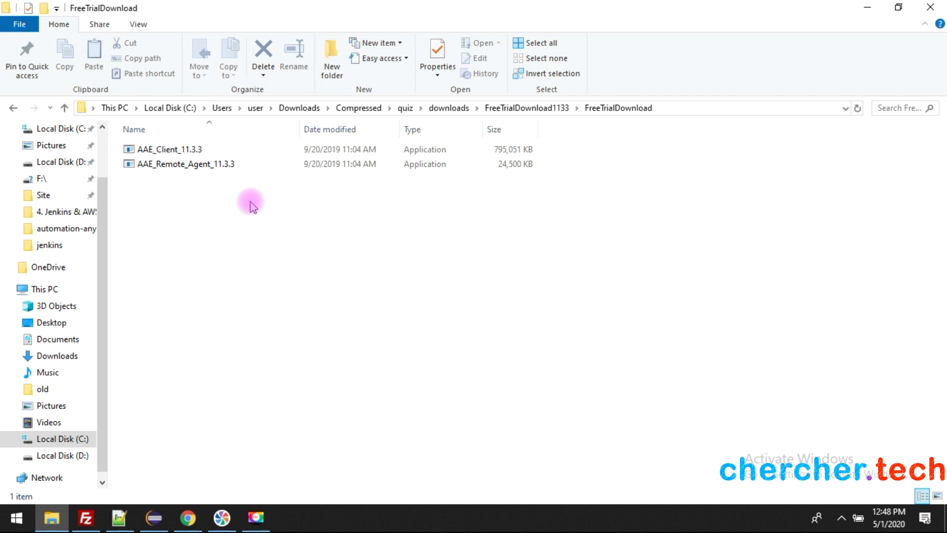
pyautogui.doubleClick(186, 150)
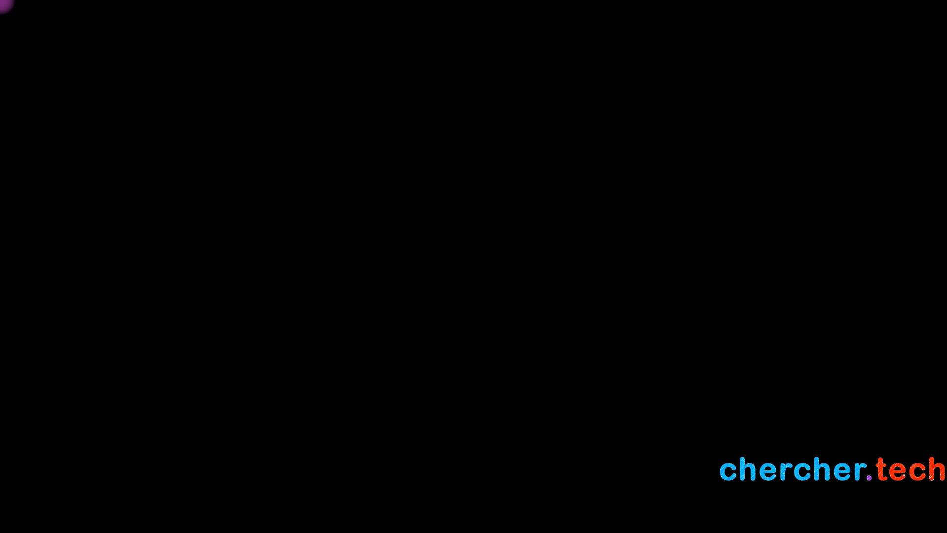
pyautogui.click(412, 356)
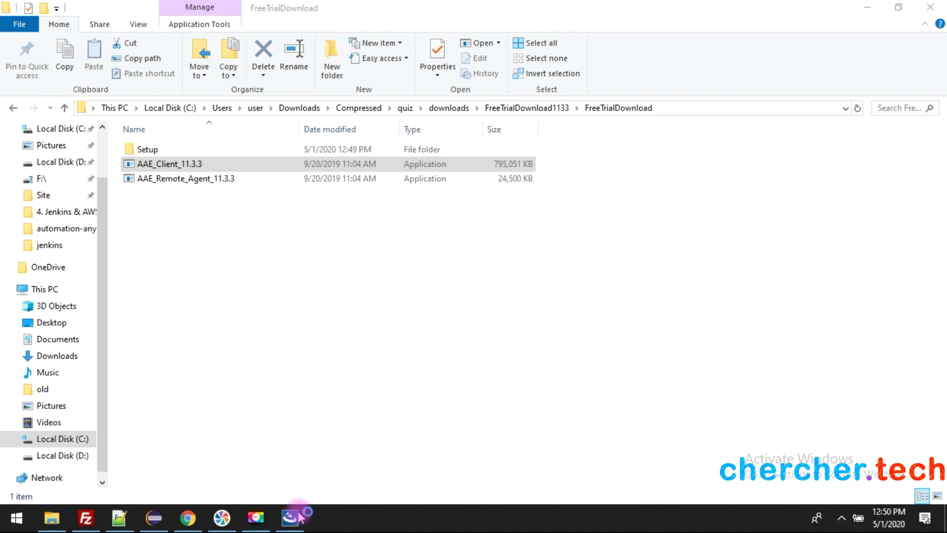
# - Accept the license agreement in the Enterprise Client 11.3 setup and keep the default destination folder
pyautogui.click(549, 377)
pyautogui.click(380, 329)
pyautogui.click(551, 381)
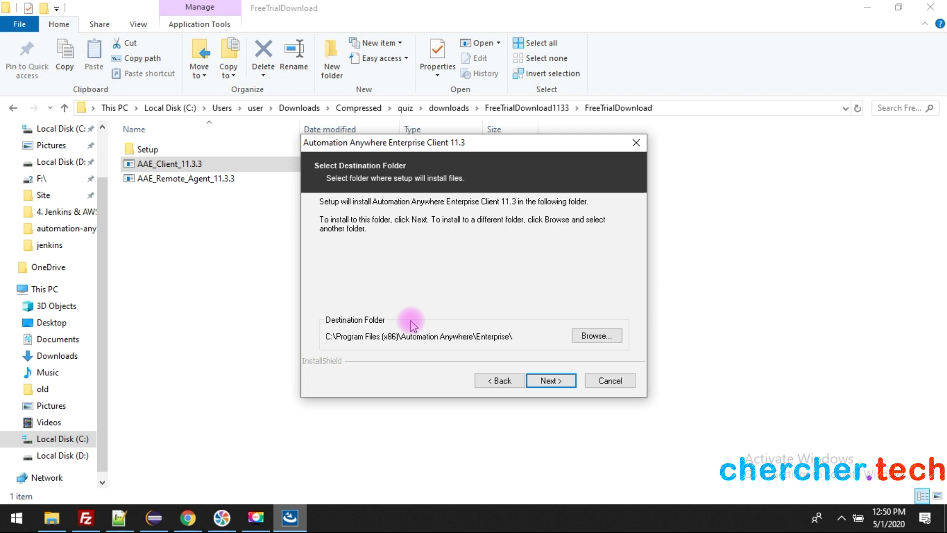
pyautogui.click(551, 380)
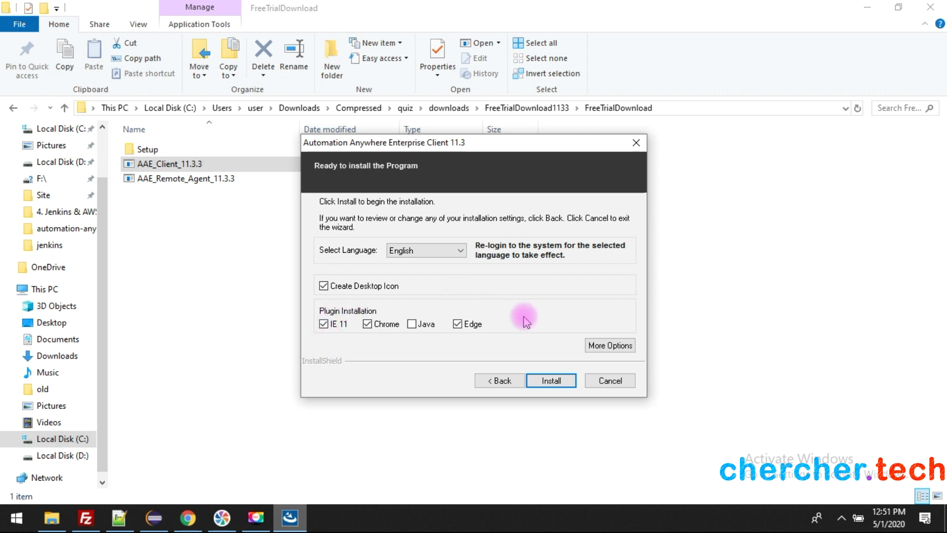
# - Install the client in English with a desktop icon and the IE 11, Chrome and Edge plugins, and finish setup with the client launching
pyautogui.click(553, 383)
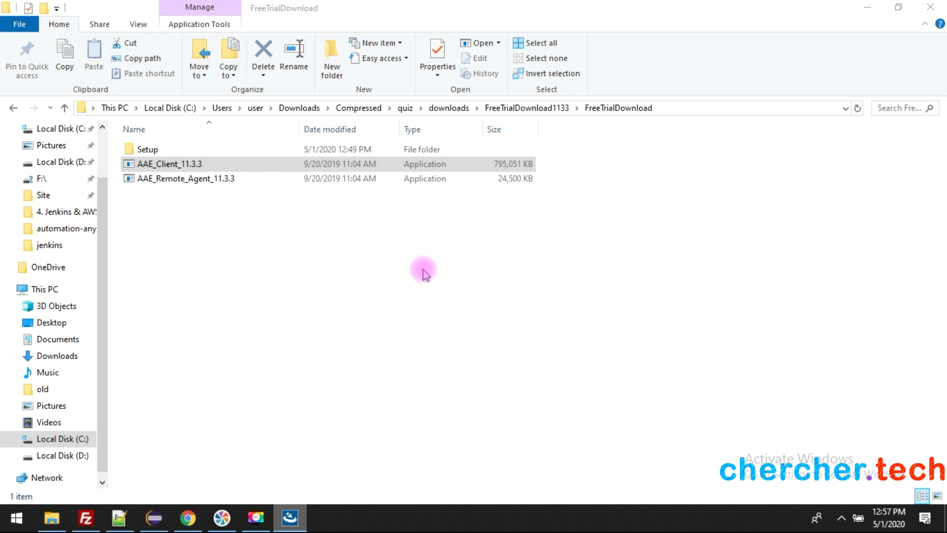
pyautogui.click(390, 274)
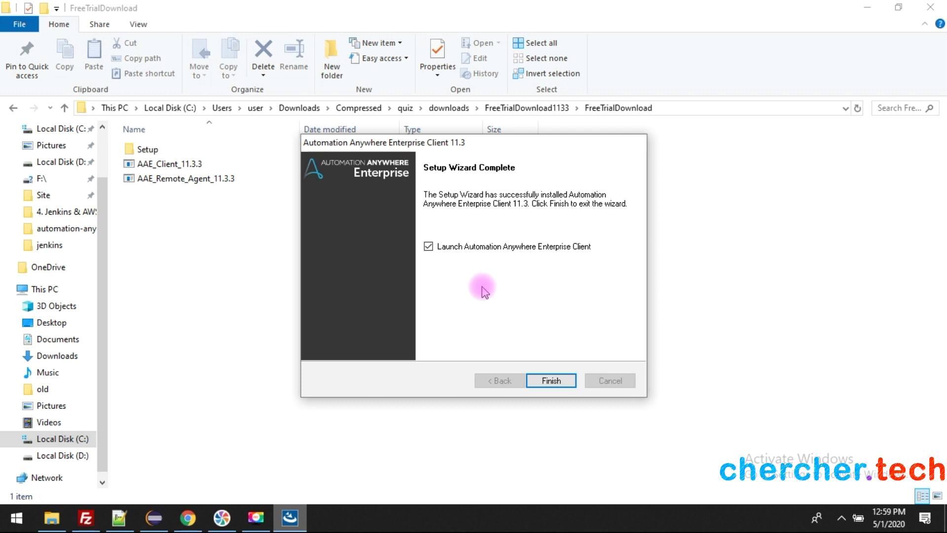
pyautogui.click(549, 383)
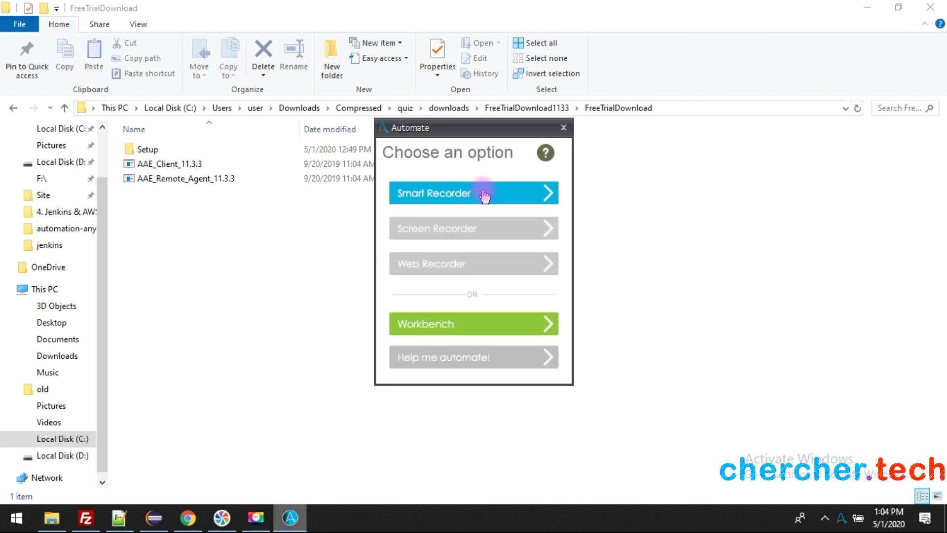
pyautogui.click(448, 329)
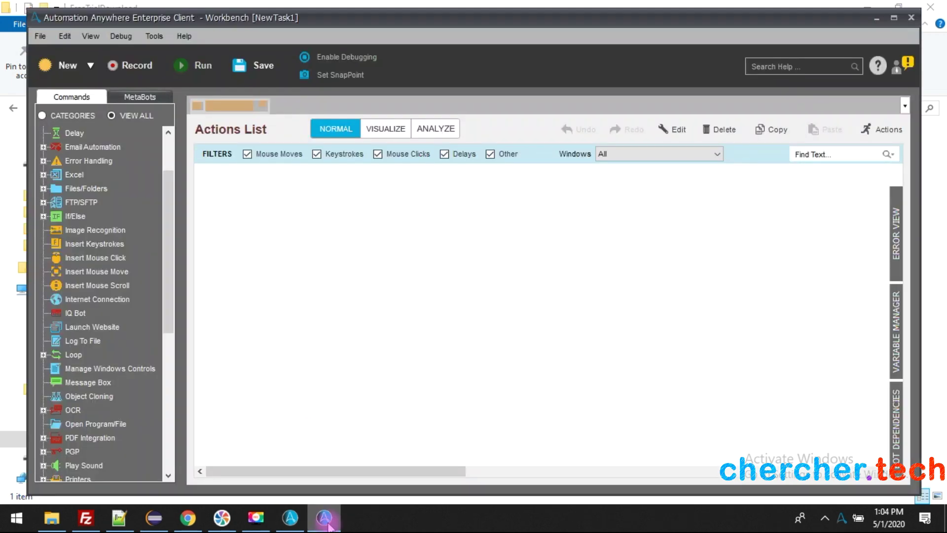
pyautogui.click(324, 518)
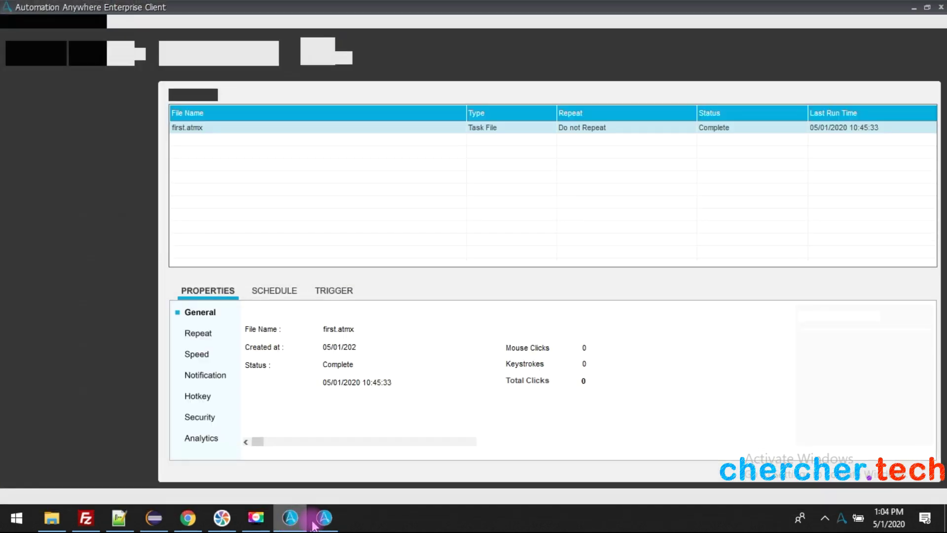
pyautogui.click(323, 518)
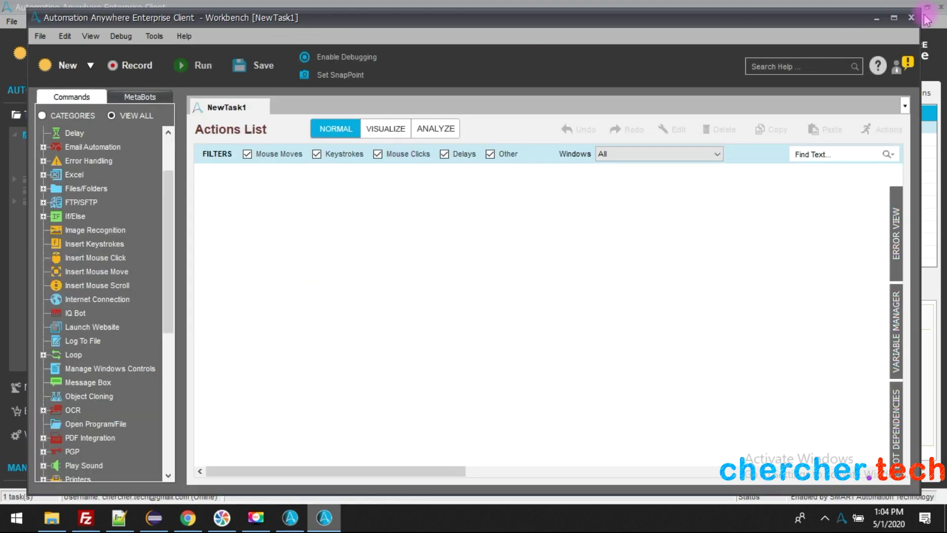
pyautogui.click(911, 15)
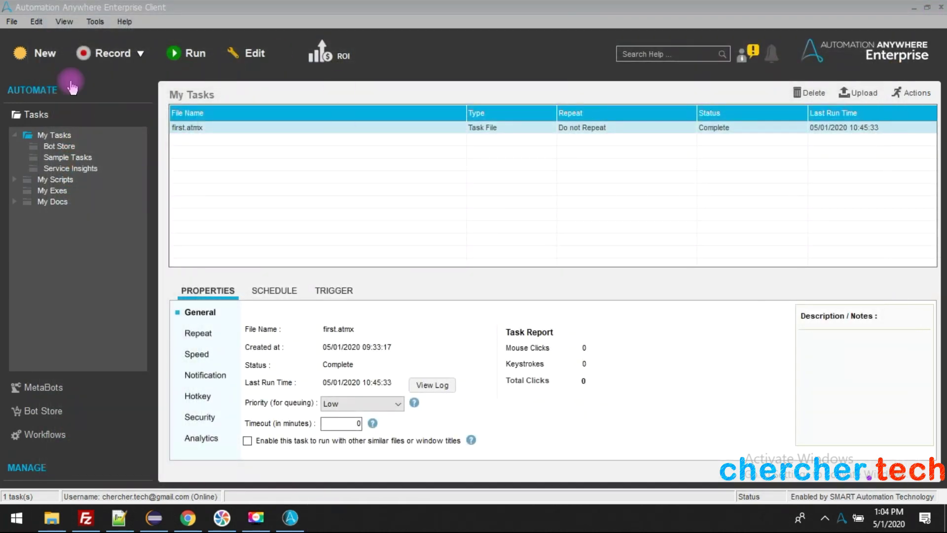
# - Create a new task in the Workbench and maximize the Workbench window
pyautogui.click(40, 55)
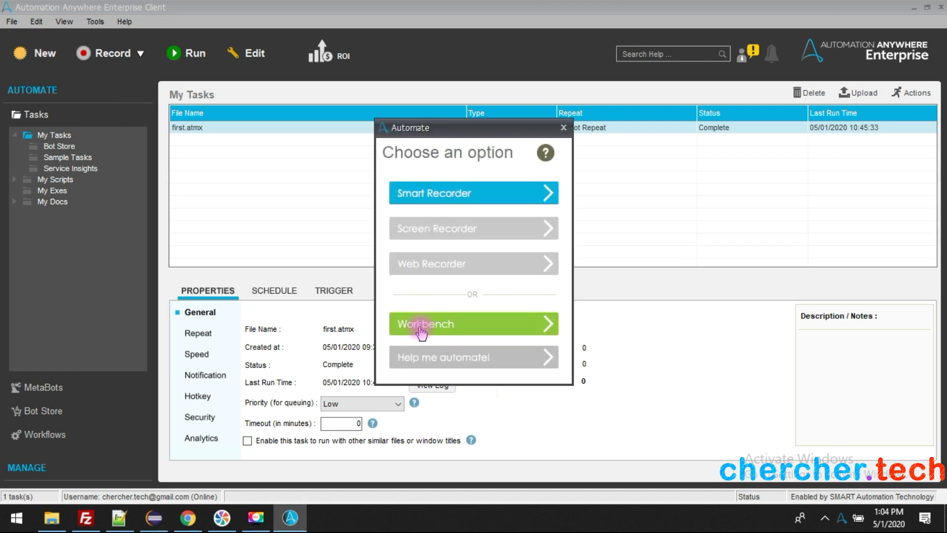
pyautogui.click(422, 331)
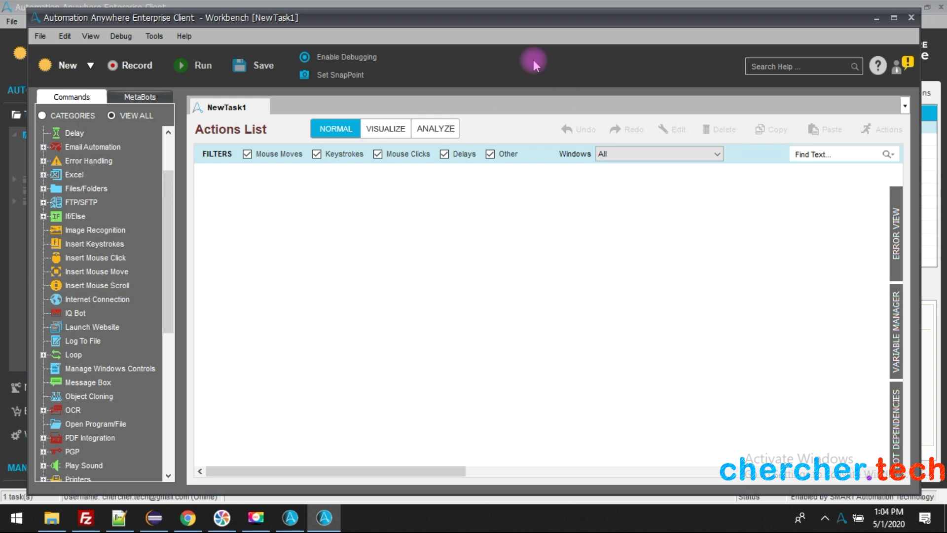
pyautogui.click(894, 17)
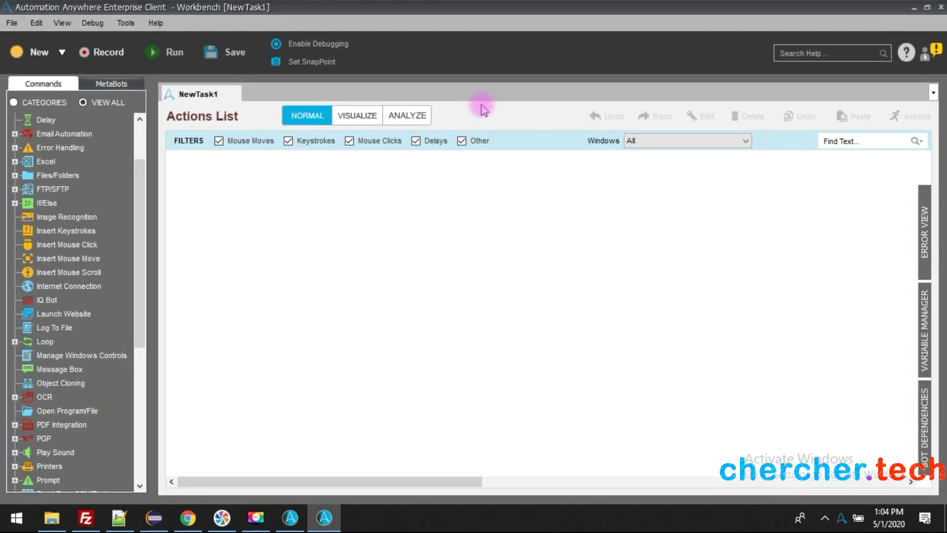
# - Examine the available commands as a full list and grouped by category, including the Keystrokes / Mouse category
pyautogui.moveTo(138, 203); pyautogui.dragTo(139, 132)
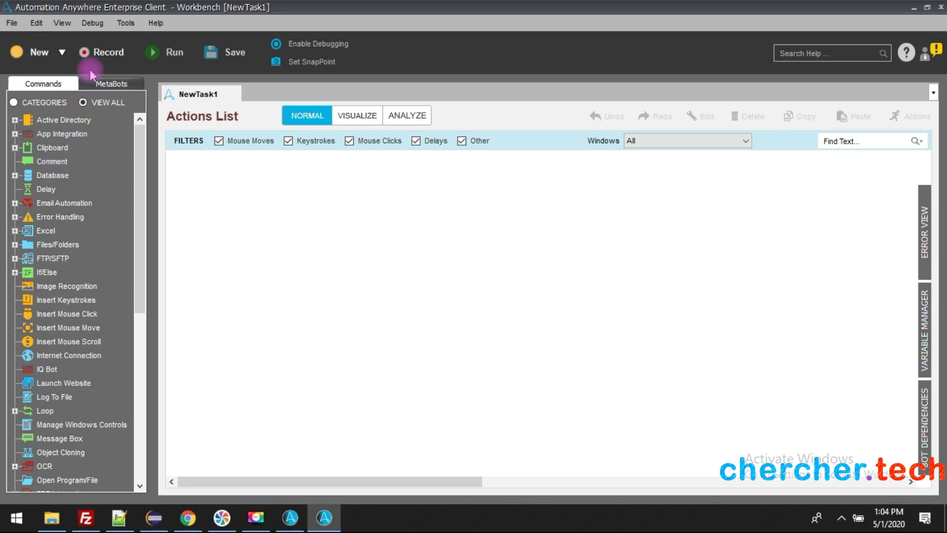
pyautogui.click(13, 103)
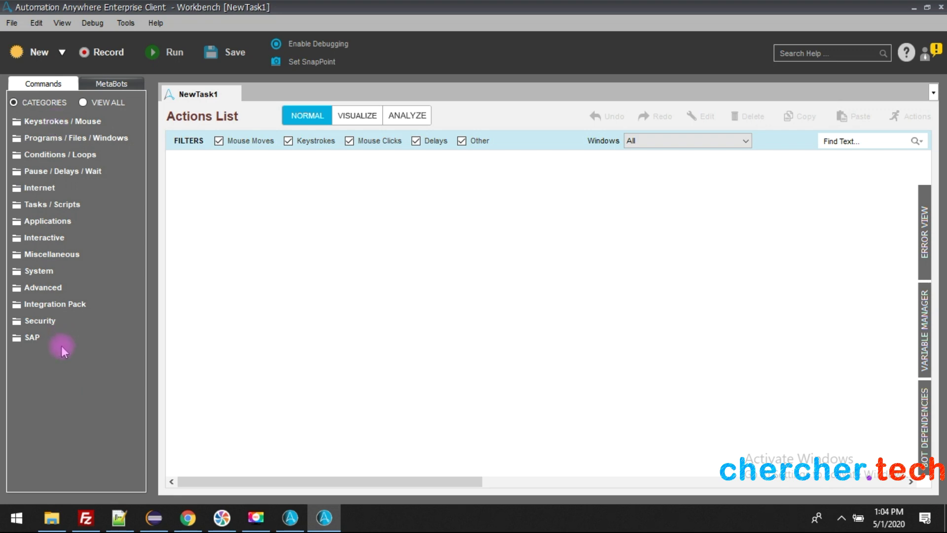
pyautogui.click(37, 121)
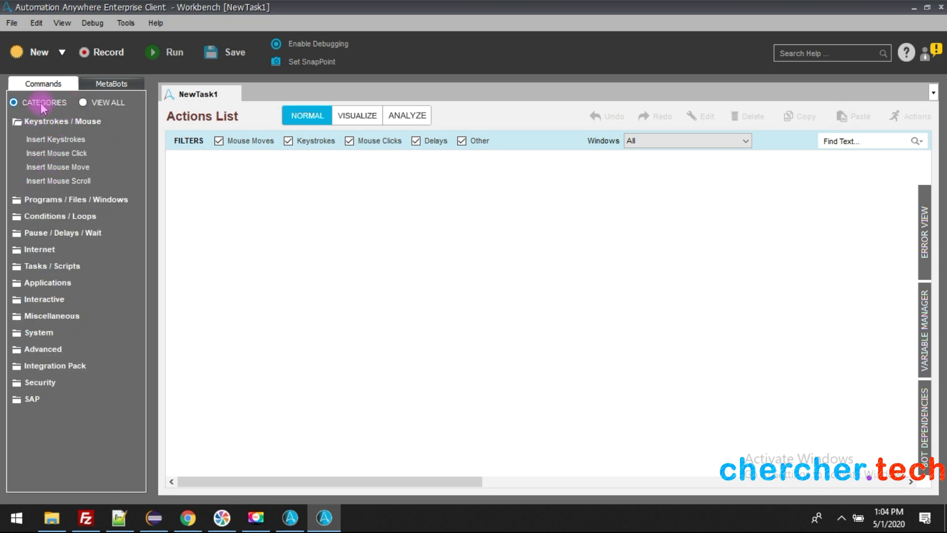
pyautogui.click(84, 102)
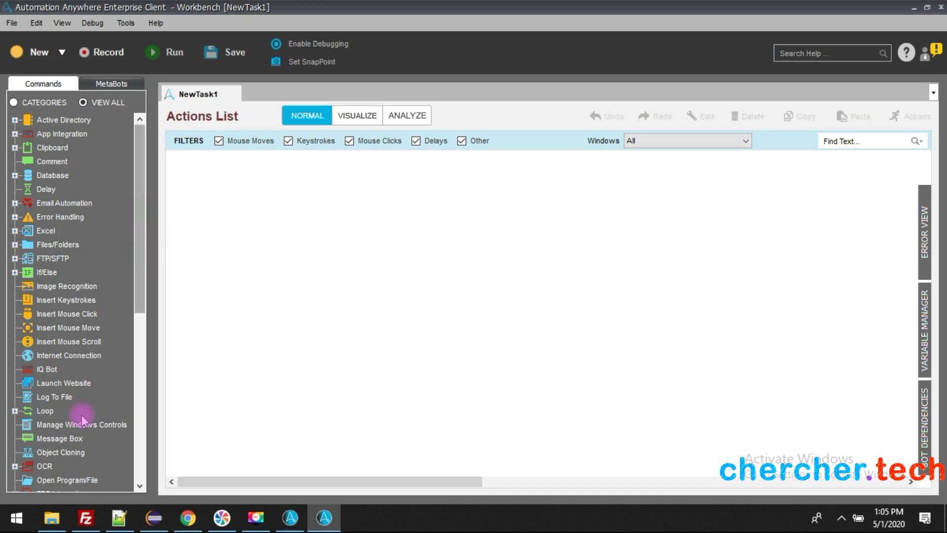
# - Add a Message Box command to the actions list of NewTask1 and replace its caption with "This is header"
pyautogui.moveTo(52, 442); pyautogui.dragTo(385, 250)
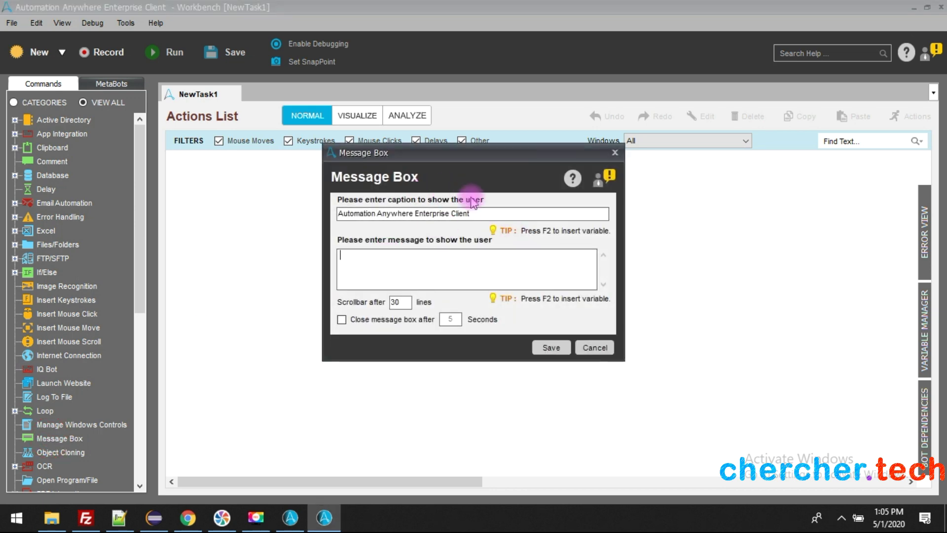
pyautogui.moveTo(484, 213); pyautogui.dragTo(157, 217)
pyautogui.press('BackSpace')
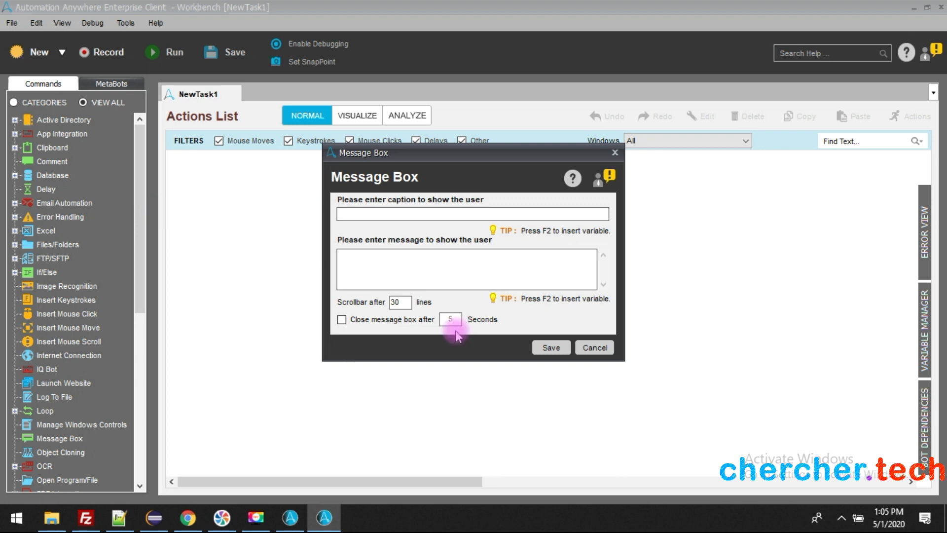
pyautogui.click(407, 216)
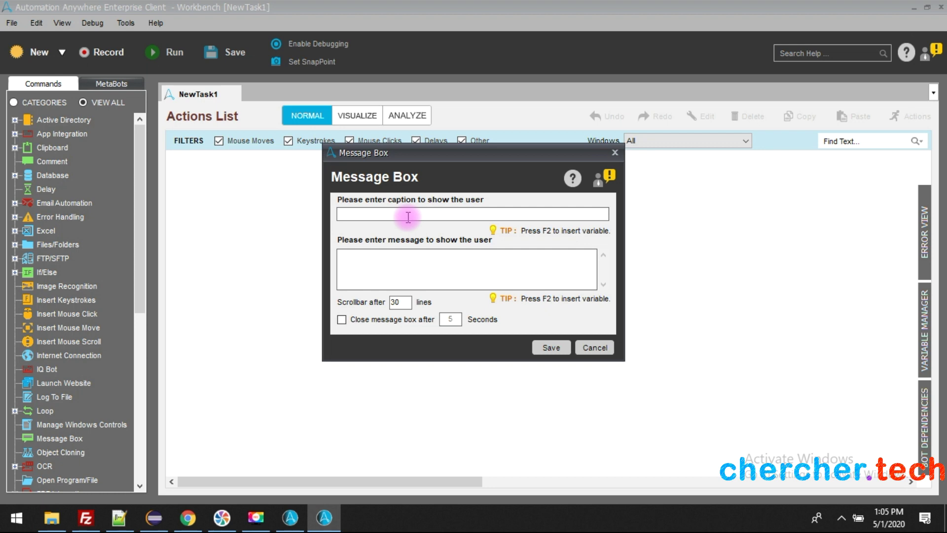
pyautogui.write('This is hadr')
pyautogui.press('BackSpace')
pyautogui.press('BackSpace')
pyautogui.press('BackSpace')
pyautogui.write('eader')
# - Set the message box's text to "Installation successful" and save the command
pyautogui.click(354, 276)
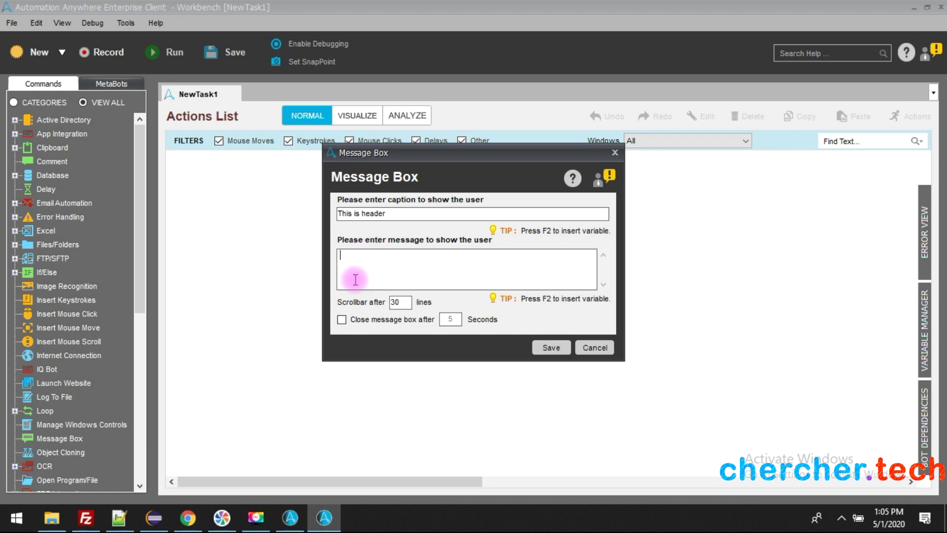
pyautogui.write('Installation successful')
pyautogui.click(552, 348)
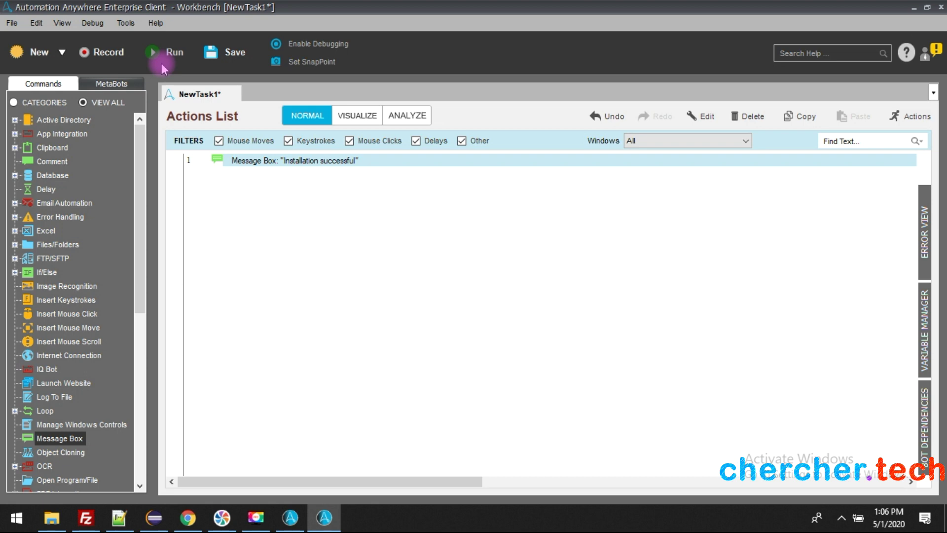
# - Save the task in My Tasks under the filename "first-bot-demo"
pyautogui.hotkey('ctrl', 's')
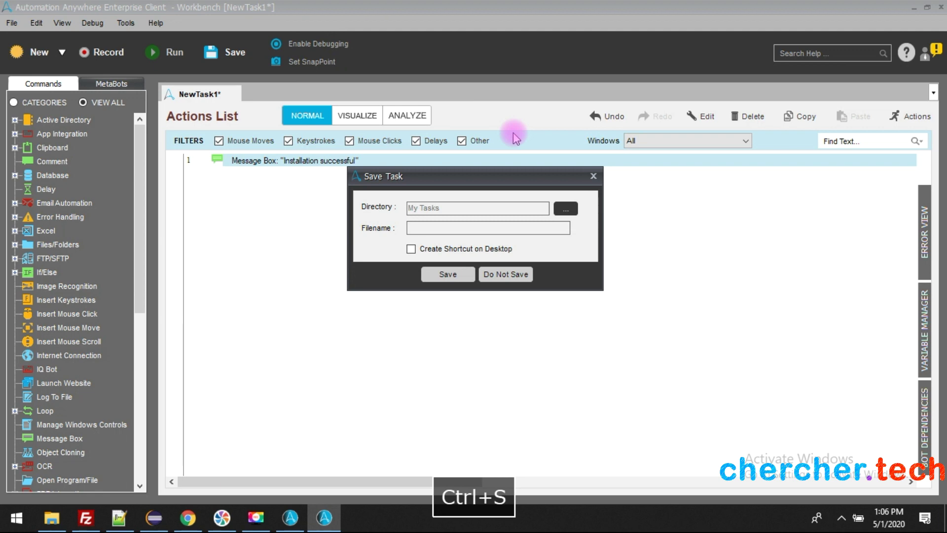
pyautogui.write('first')
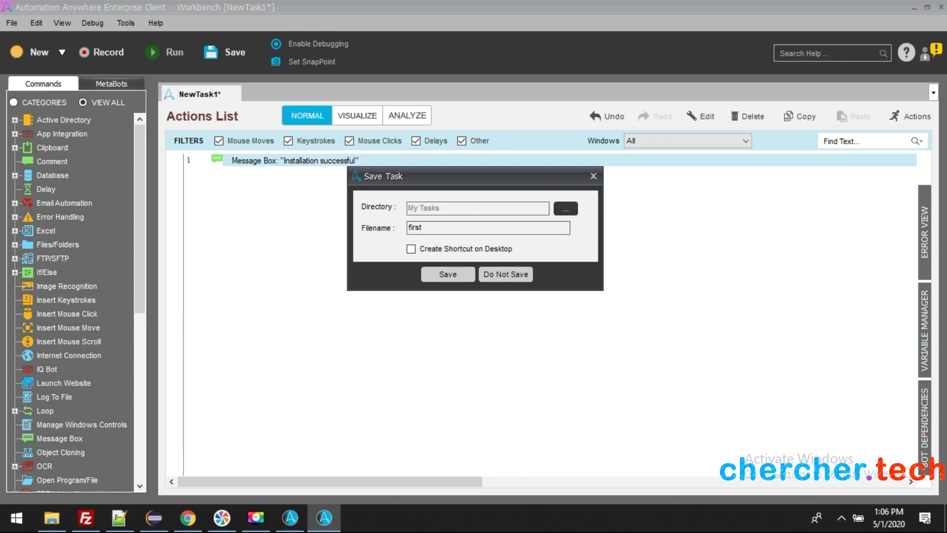
pyautogui.write('-bot-demo')
pyautogui.click(448, 275)
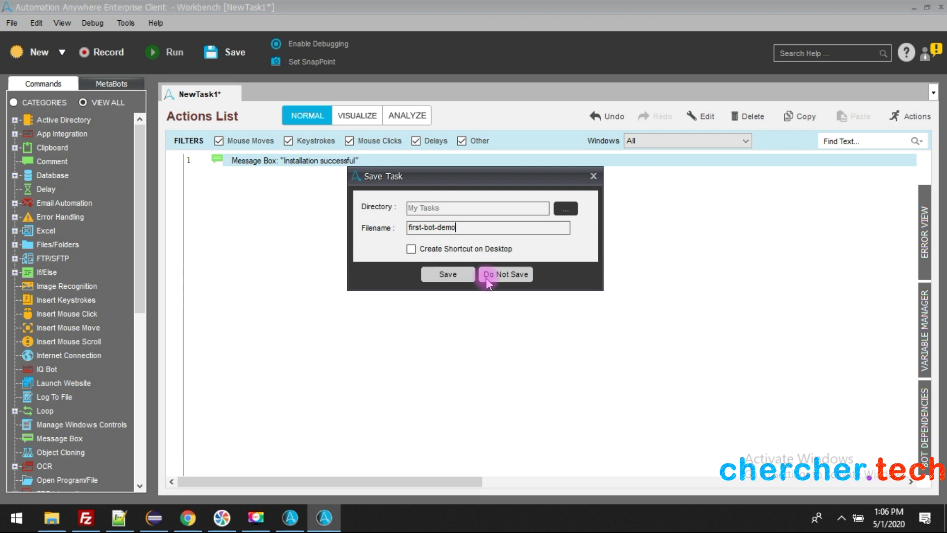
# - Complete the save of the new task and change its message box text to "Installation successful." with a closing period
pyautogui.click(459, 274)
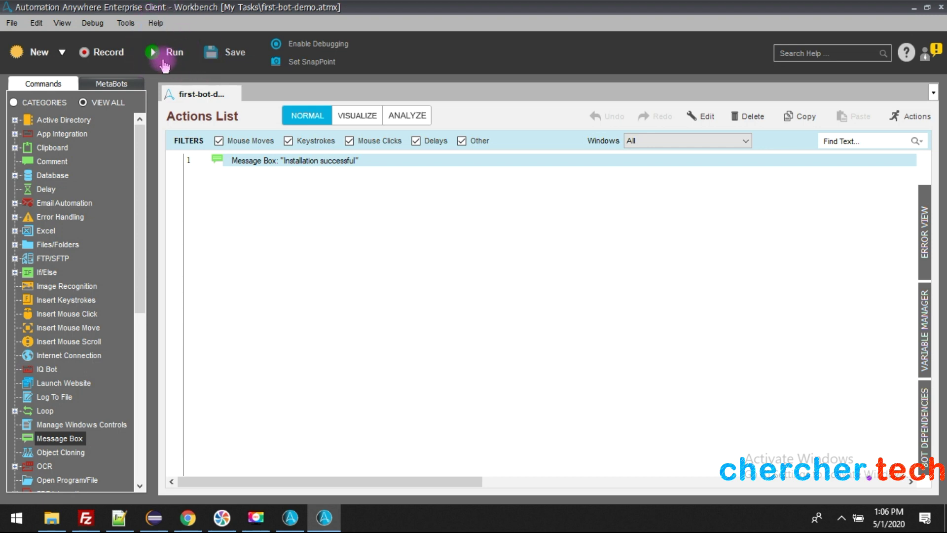
pyautogui.doubleClick(296, 161)
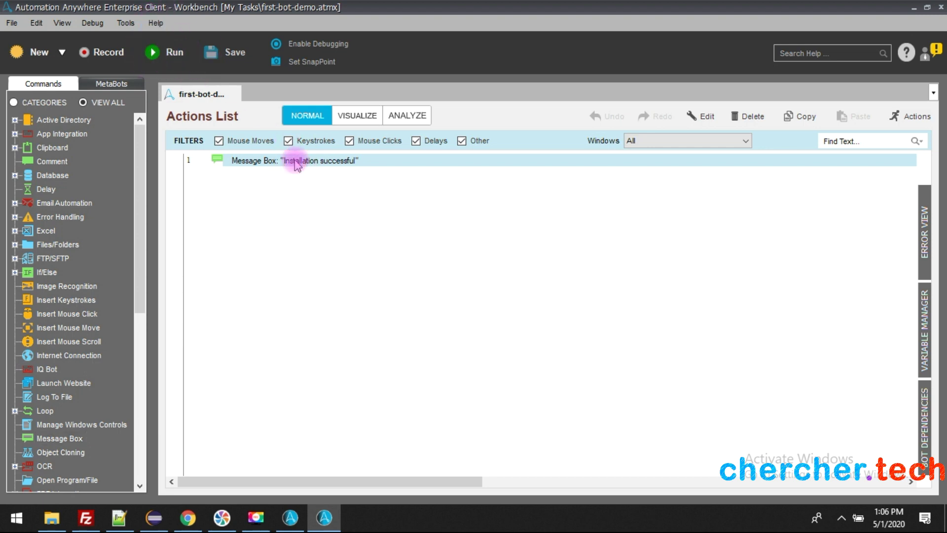
pyautogui.click(435, 262)
pyautogui.write('.')
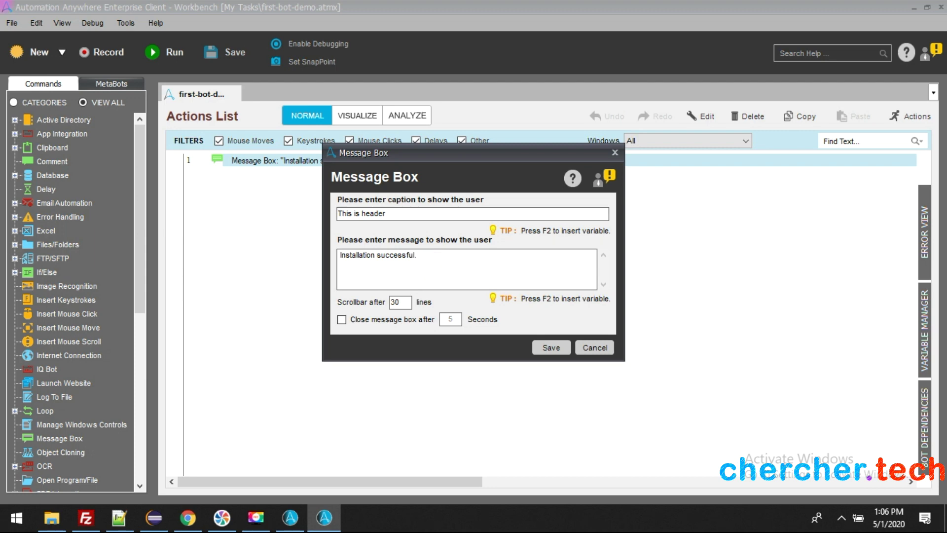
pyautogui.click(551, 348)
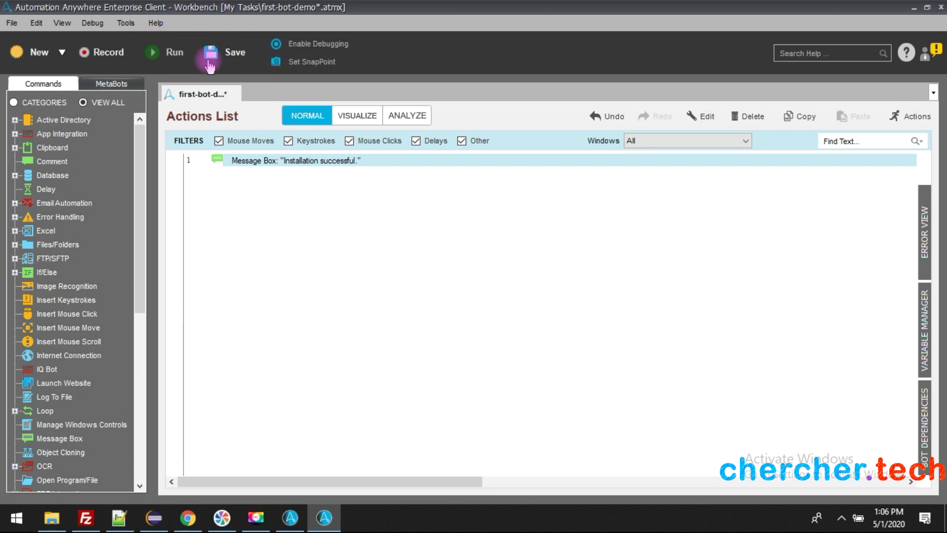
# - Save the edited first-bot-demo task and run it, closing the message box it displays
pyautogui.click(168, 54)
pyautogui.click(212, 54)
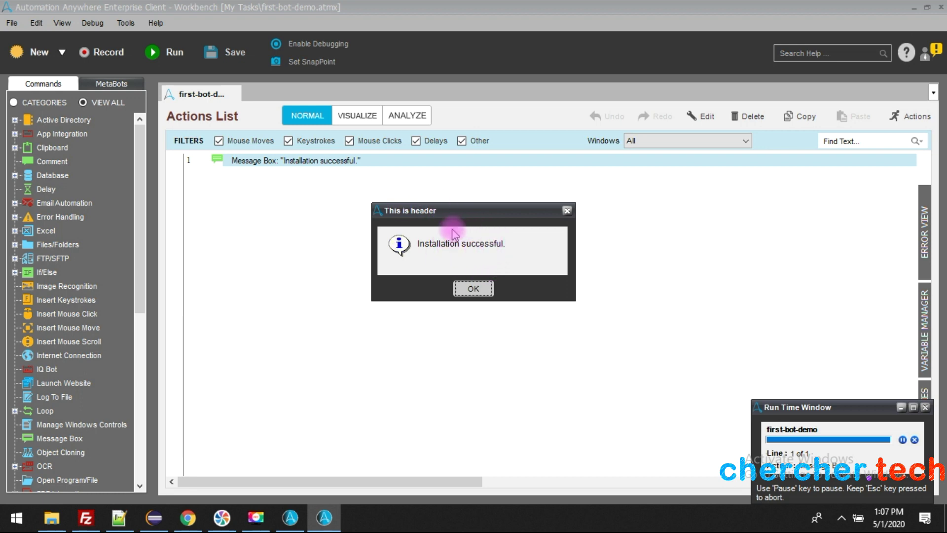
pyautogui.click(477, 295)
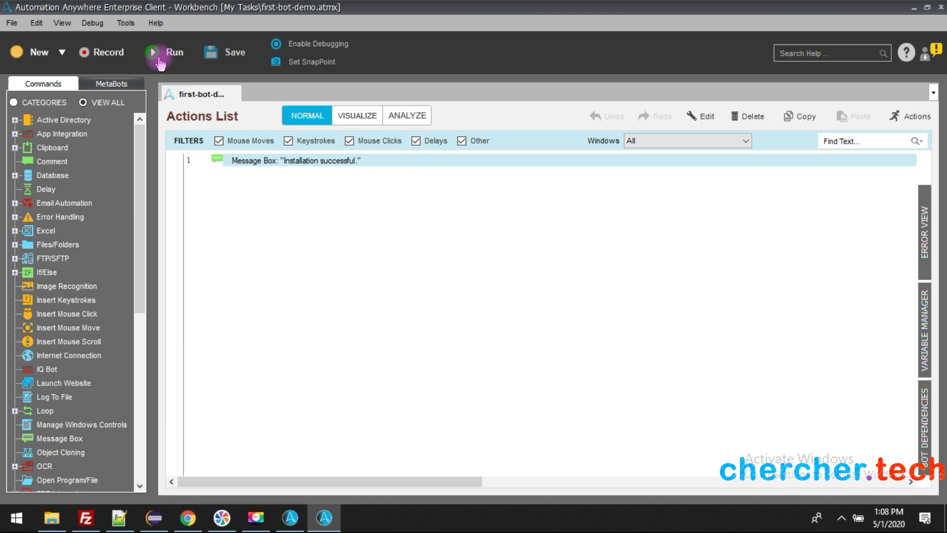
# - Run the first-bot-demo bot again and dismiss each message box it displays
pyautogui.click(160, 62)
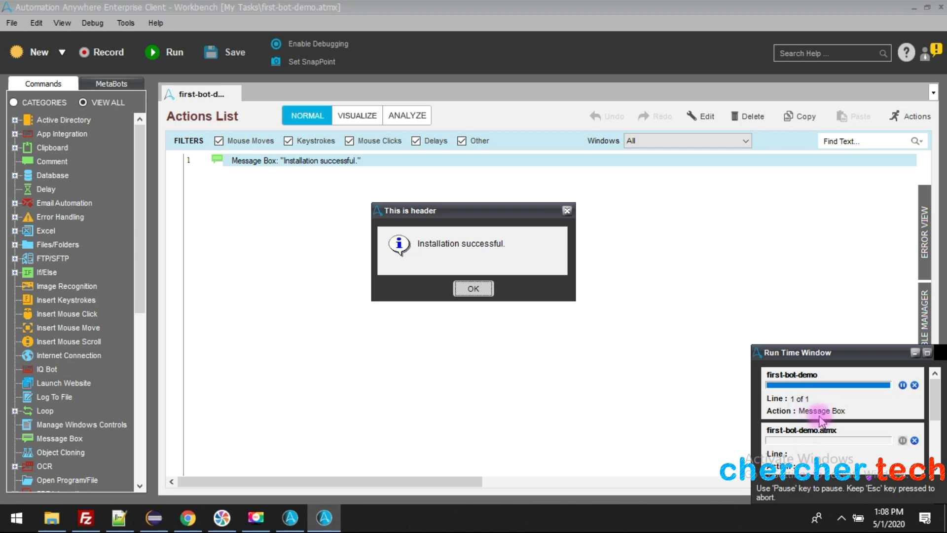
pyautogui.click(467, 291)
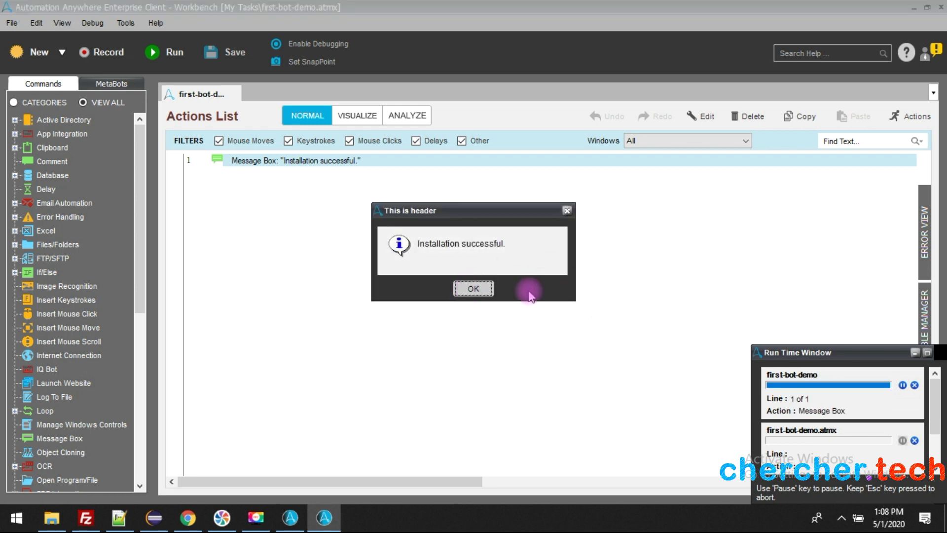
pyautogui.click(476, 291)
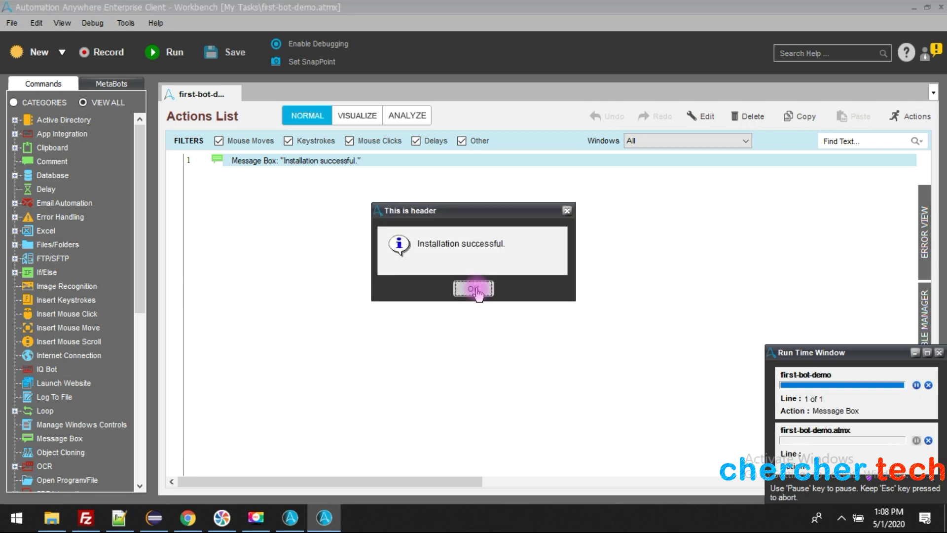
pyautogui.click(475, 291)
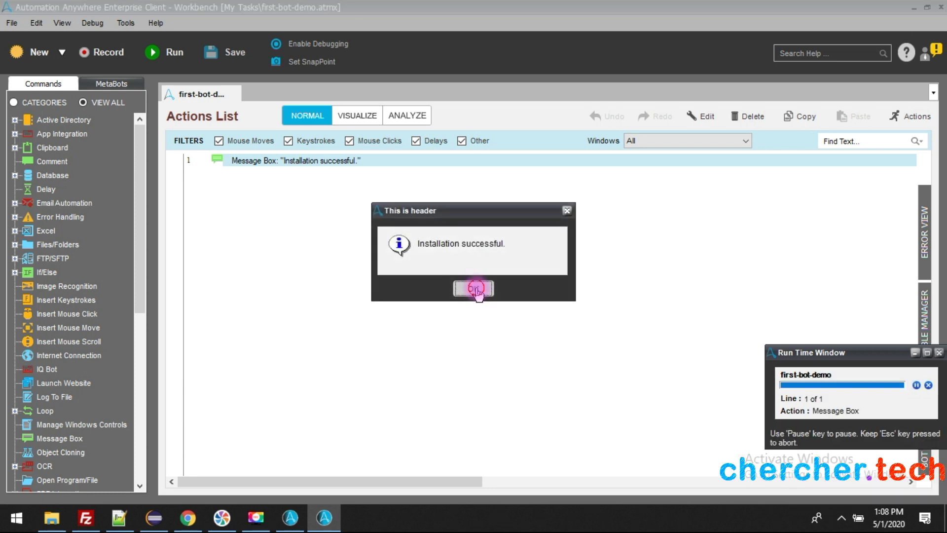